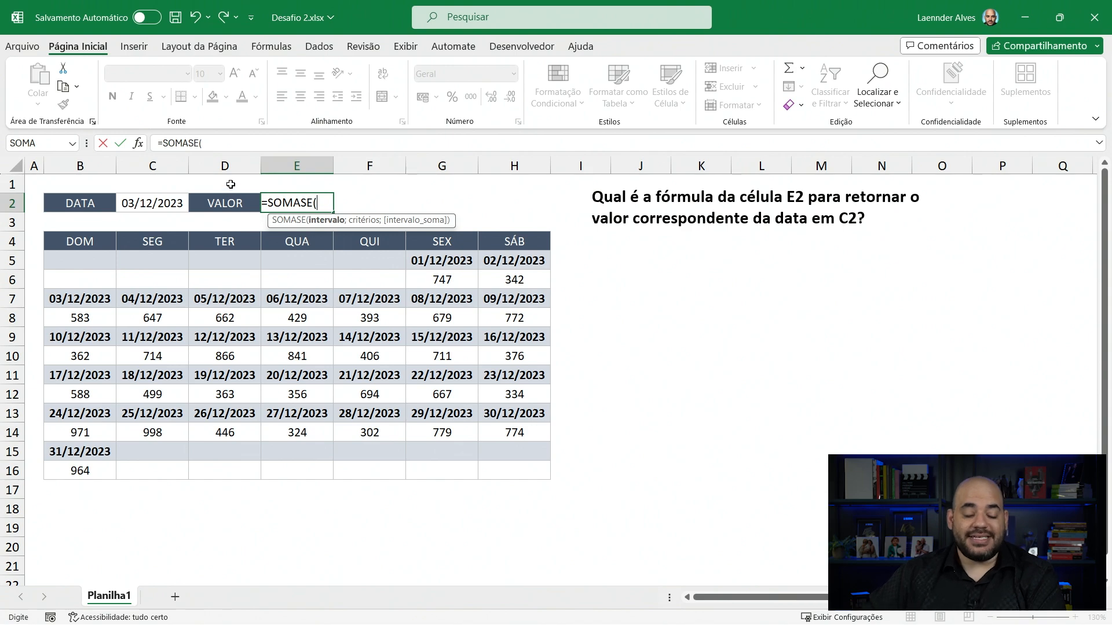
Step: Complete the formula in E2 as =SOMASE(B5:H15;C2;B6:H16)
{"action": "left_click_drag", "start_coordinate": [79, 260], "coordinate": [509, 451]}
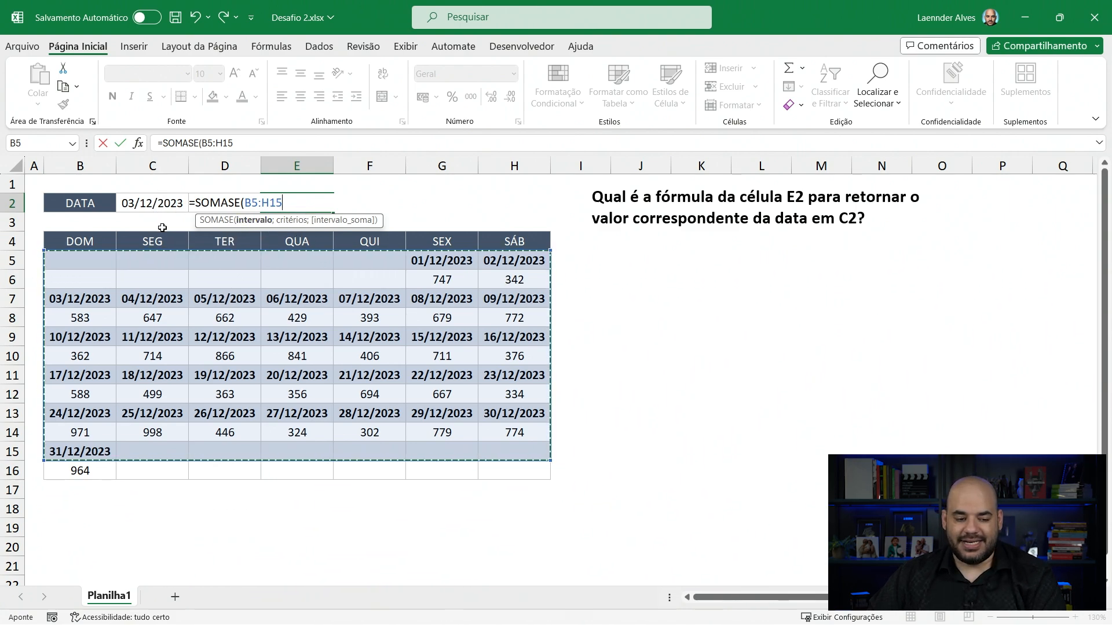
{"action": "type", "text": ";"}
{"action": "left_click", "coordinate": [136, 203]}
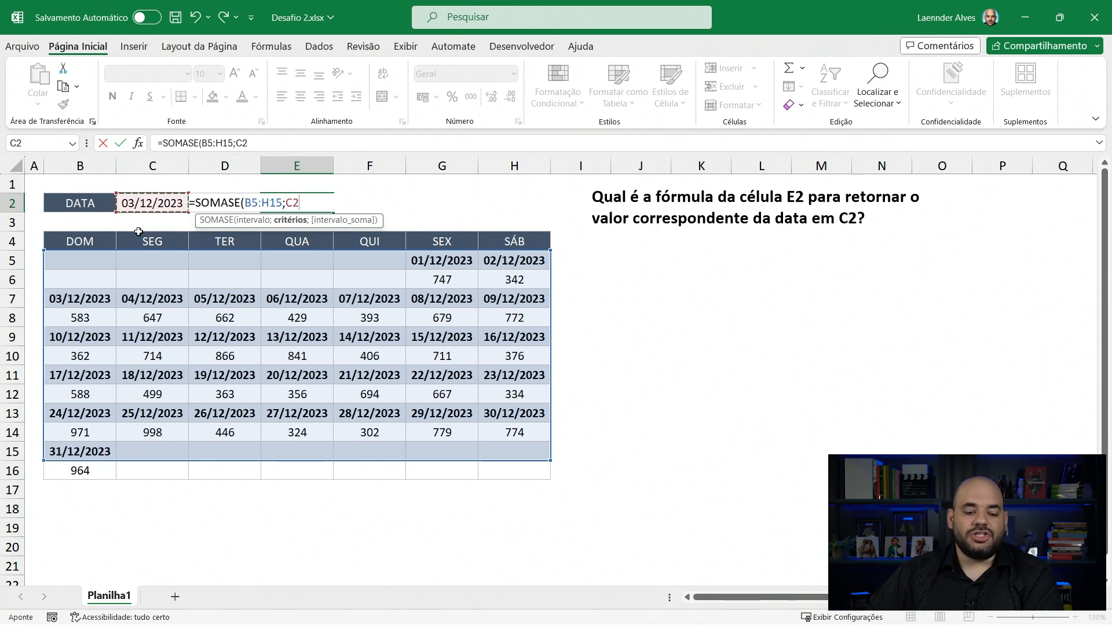
{"action": "type", "text": ";"}
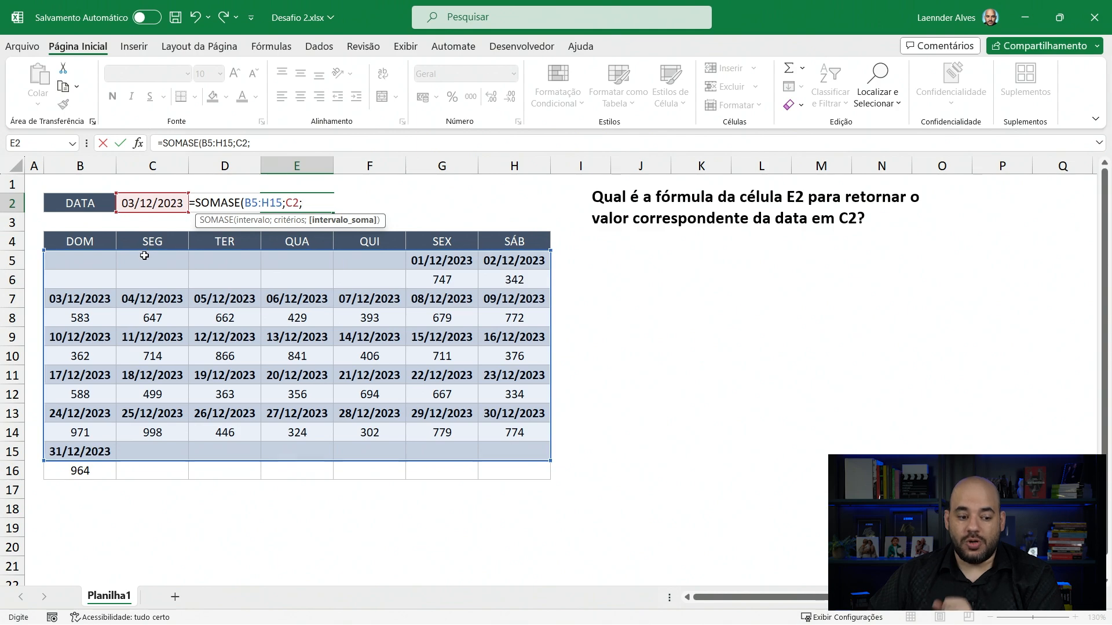
{"action": "left_click_drag", "start_coordinate": [87, 281], "coordinate": [502, 472]}
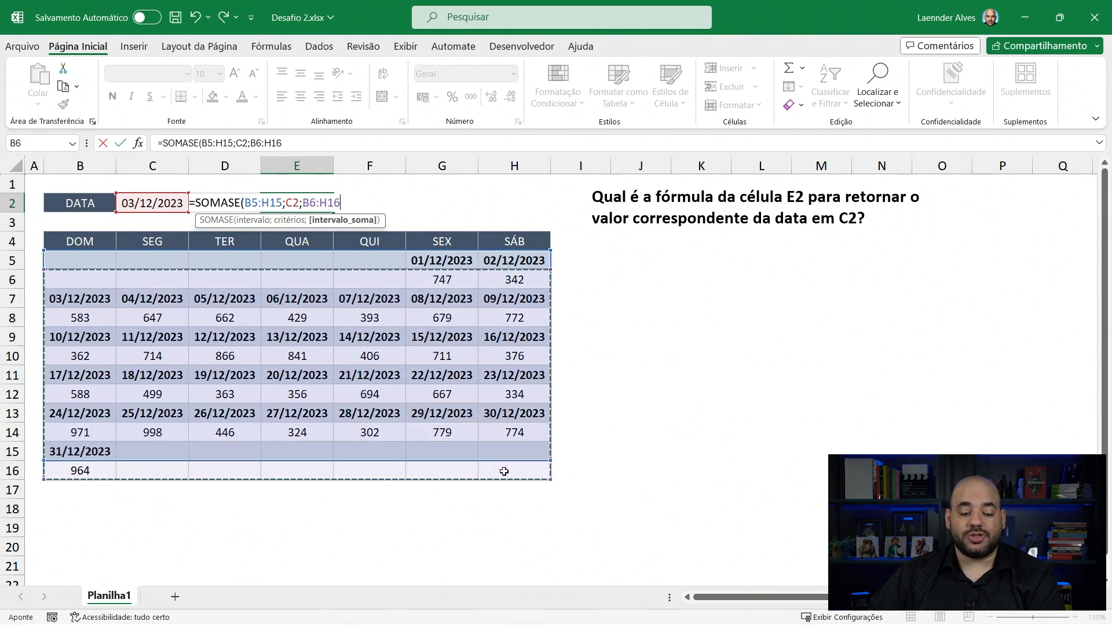
{"action": "type", "text": ")"}
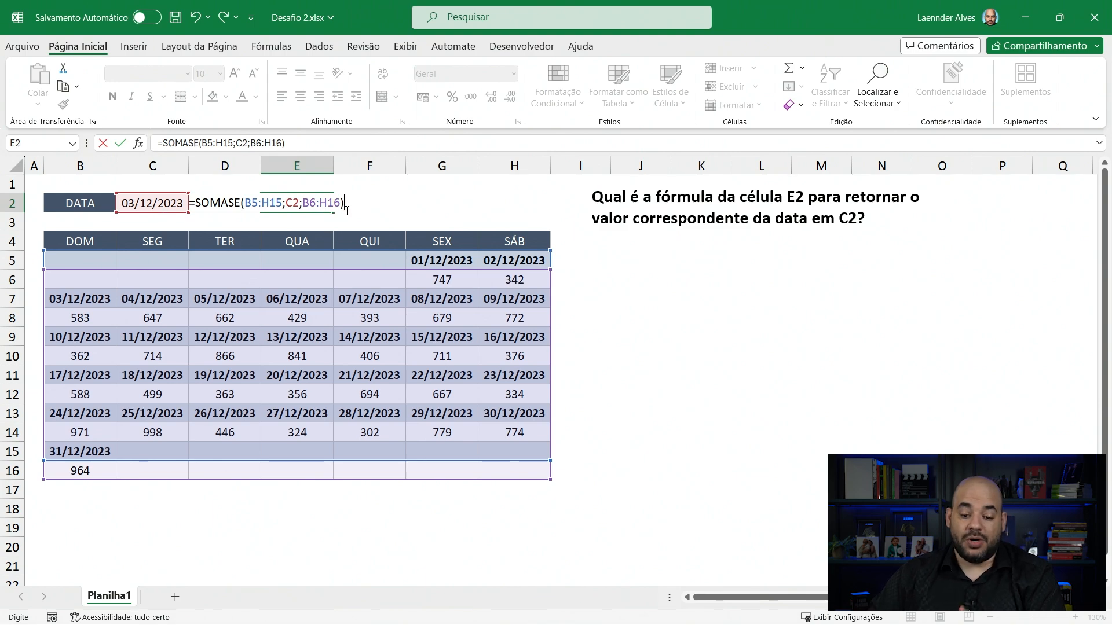
{"action": "key", "text": "Return"}
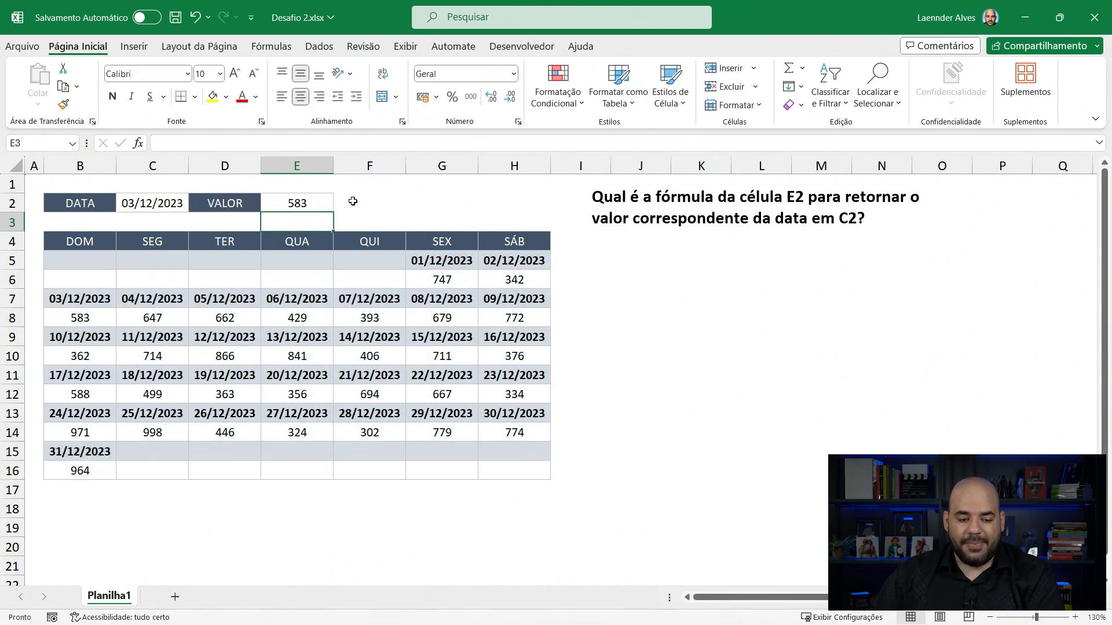
Step: Compare the result in E2 with the calendar value below the date 03/12/2023
{"action": "left_click", "coordinate": [292, 204]}
{"action": "left_click", "coordinate": [137, 212]}
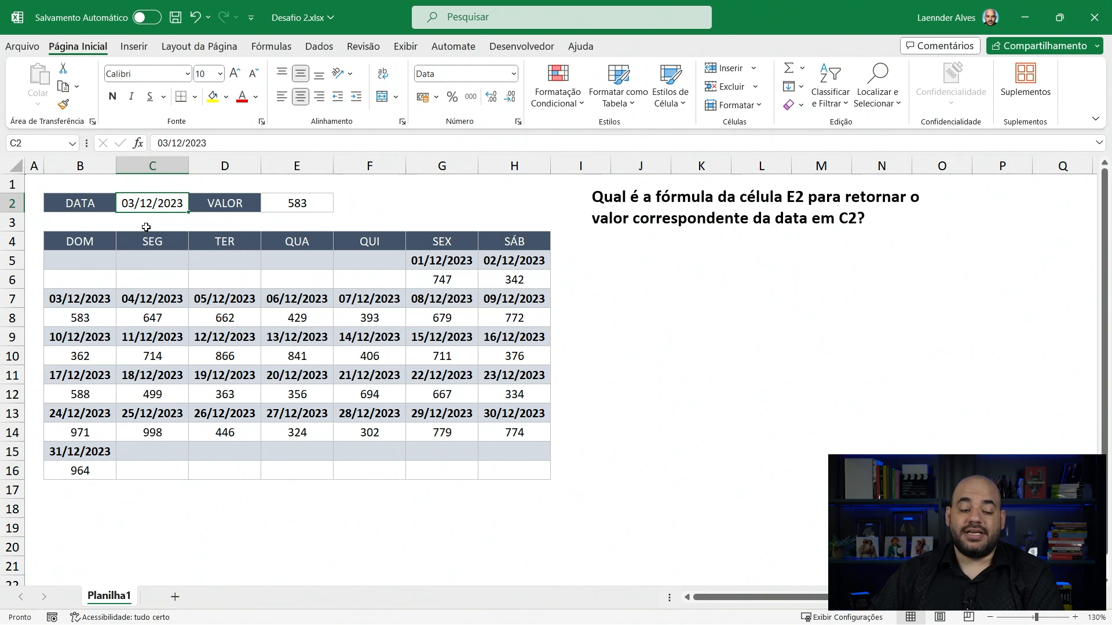
{"action": "left_click", "coordinate": [92, 301]}
{"action": "left_click", "coordinate": [97, 316]}
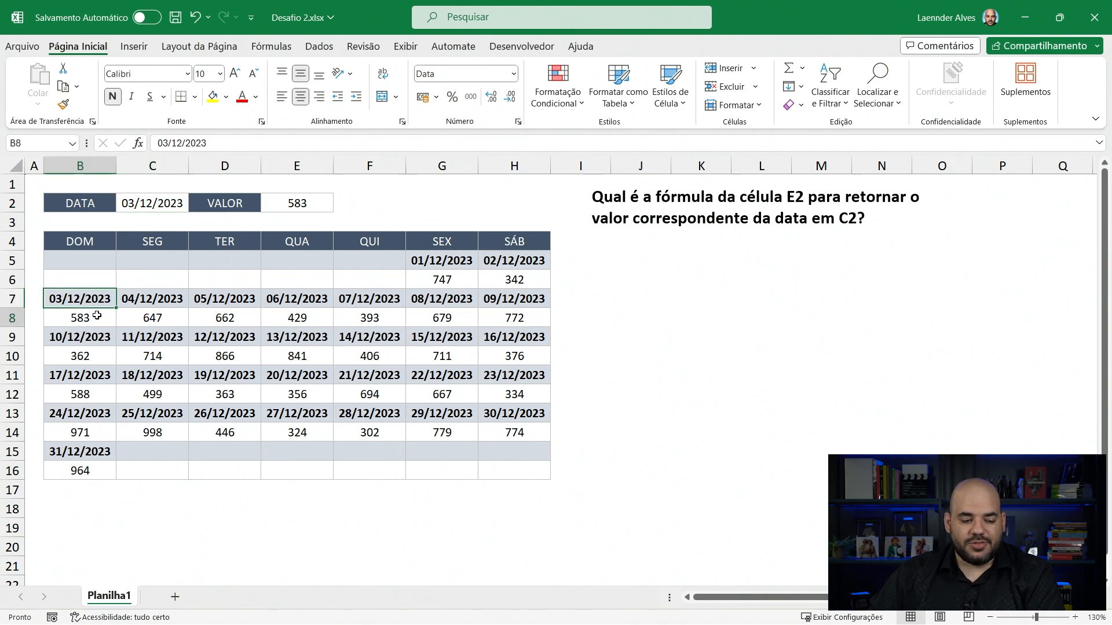
{"action": "left_click", "coordinate": [298, 207]}
{"action": "left_click", "coordinate": [81, 317]}
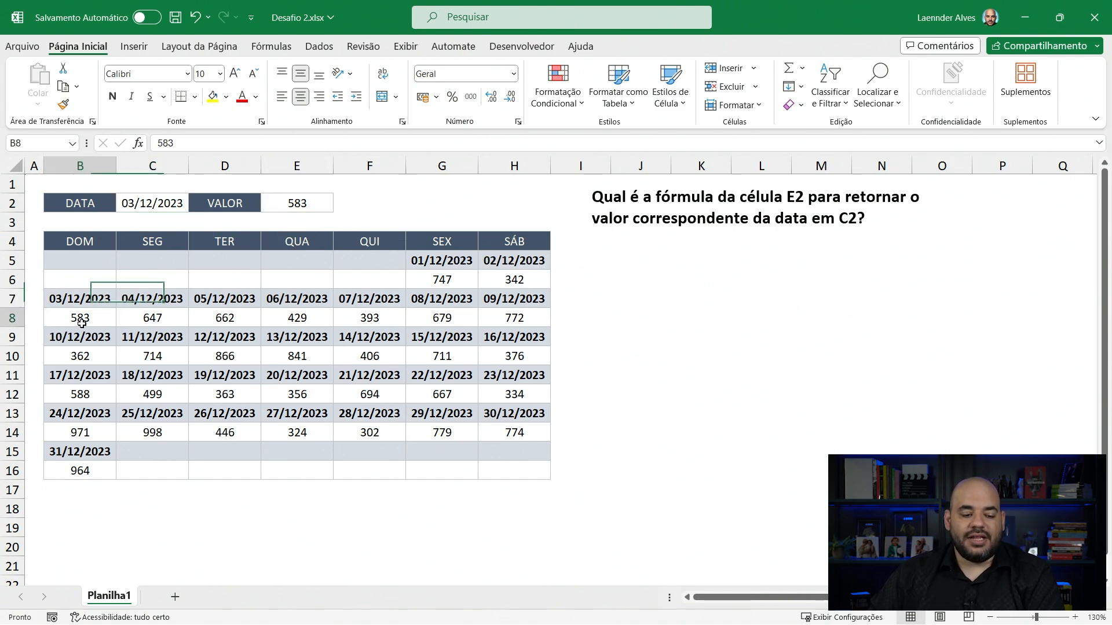
{"action": "left_click", "coordinate": [285, 204]}
Step: Change the date in C2 to 04/12/2023 and check the value below that date in the calendar
{"action": "double_click", "coordinate": [135, 206]}
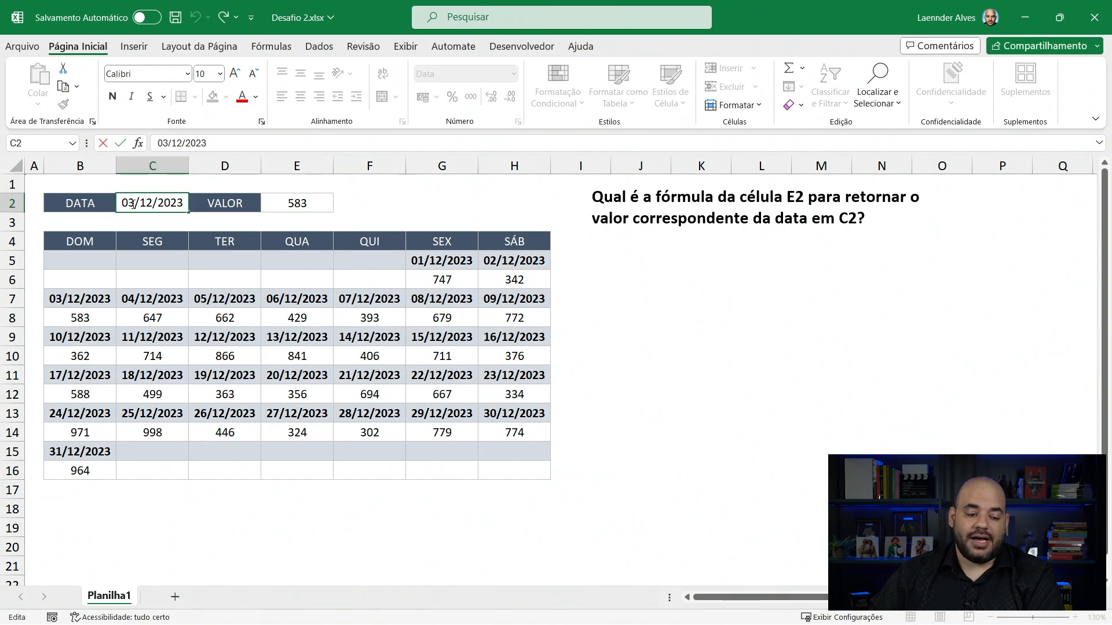
{"action": "left_click_drag", "start_coordinate": [135, 204], "coordinate": [128, 205]}
{"action": "type", "text": "4"}
{"action": "key", "text": "Return"}
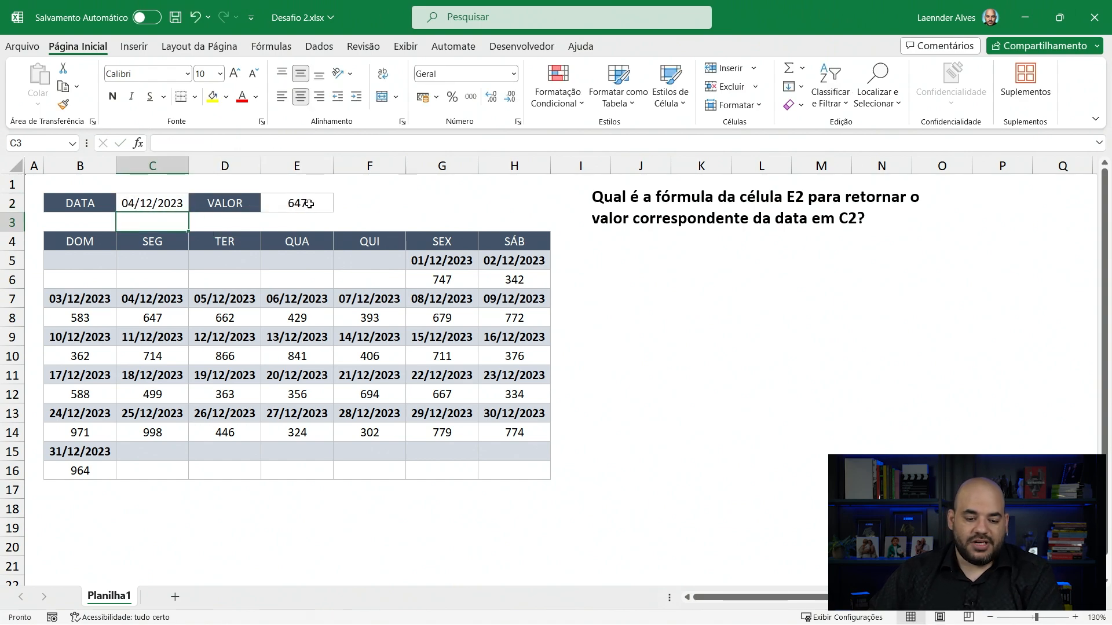
{"action": "left_click", "coordinate": [160, 313]}
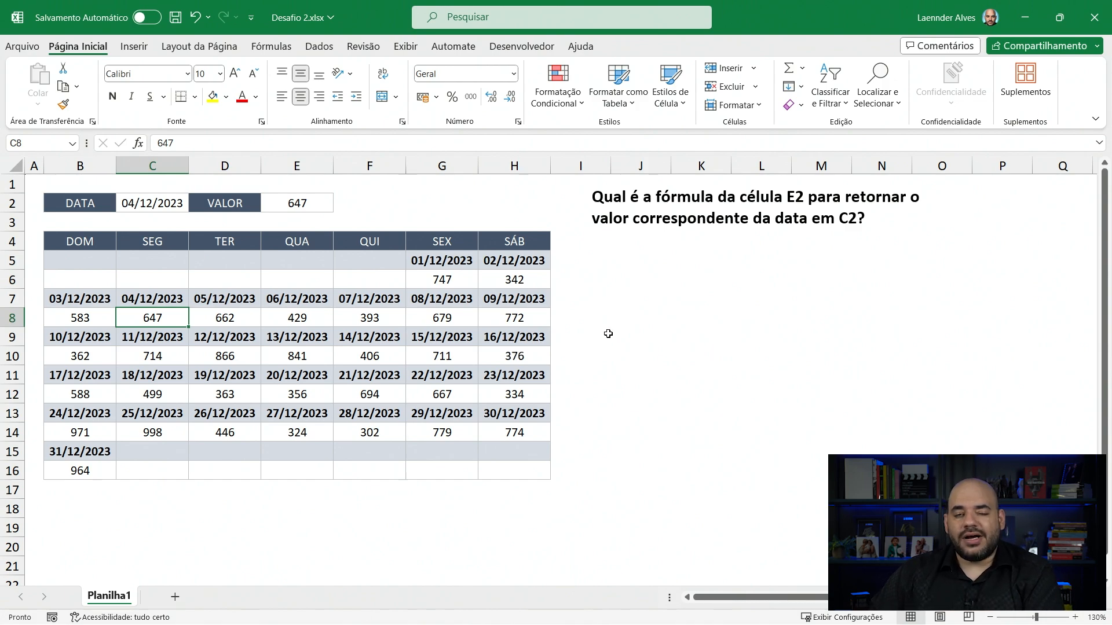
Step: Examine the Friday date cells in G5 and G7 and the numeric values in G6, G8 and F8
{"action": "left_click", "coordinate": [627, 330]}
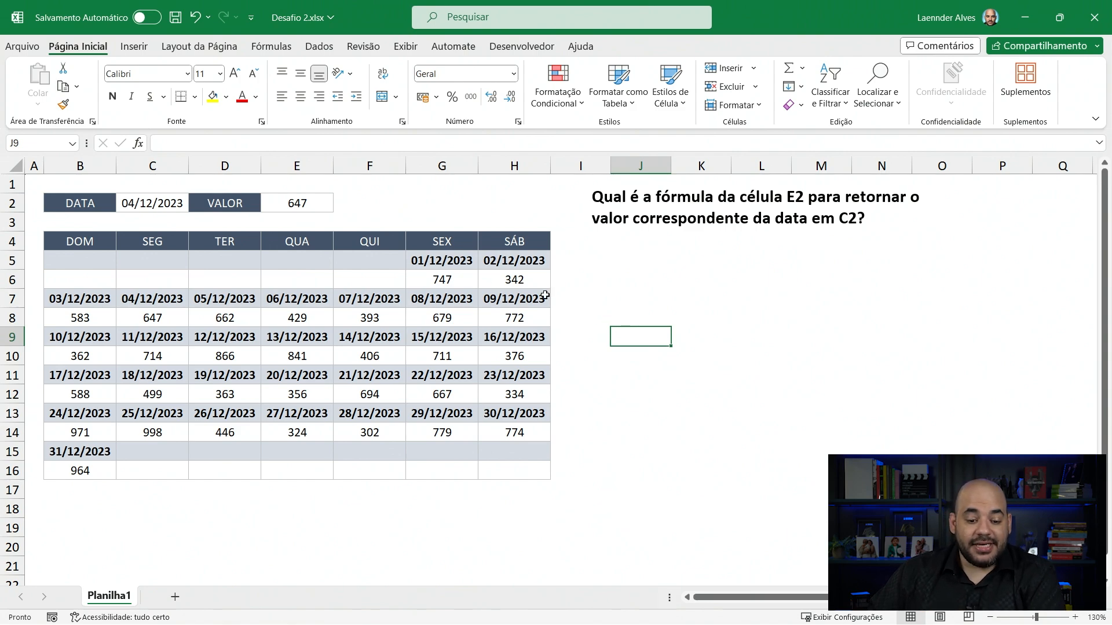
{"action": "left_click", "coordinate": [457, 261]}
{"action": "left_click", "coordinate": [450, 298]}
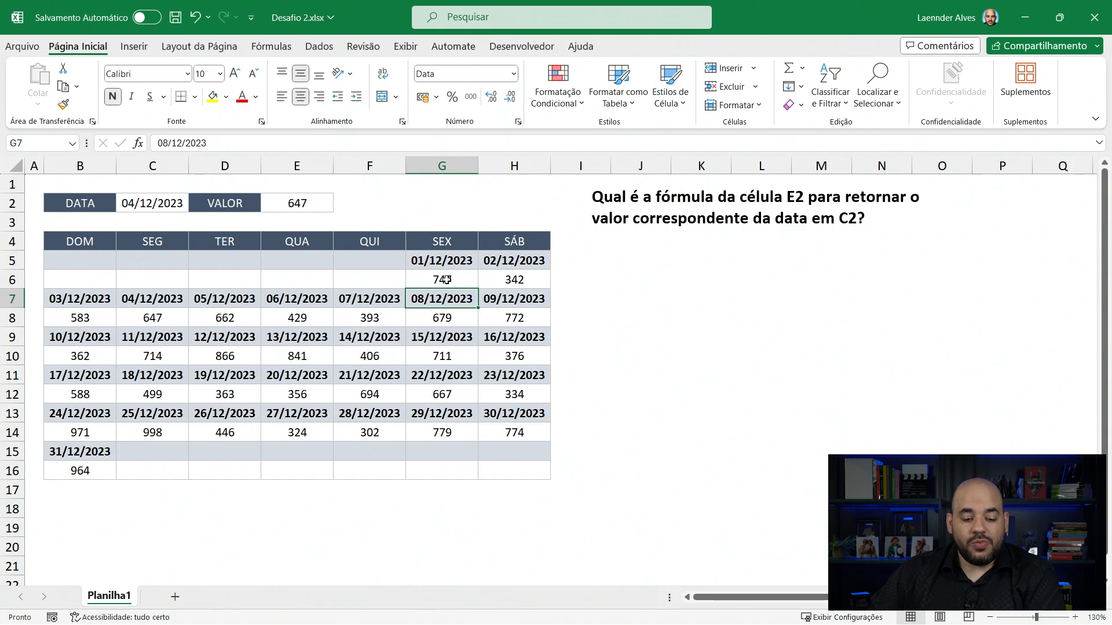
{"action": "left_click", "coordinate": [447, 279]}
{"action": "left_click", "coordinate": [444, 313]}
{"action": "left_click", "coordinate": [371, 320]}
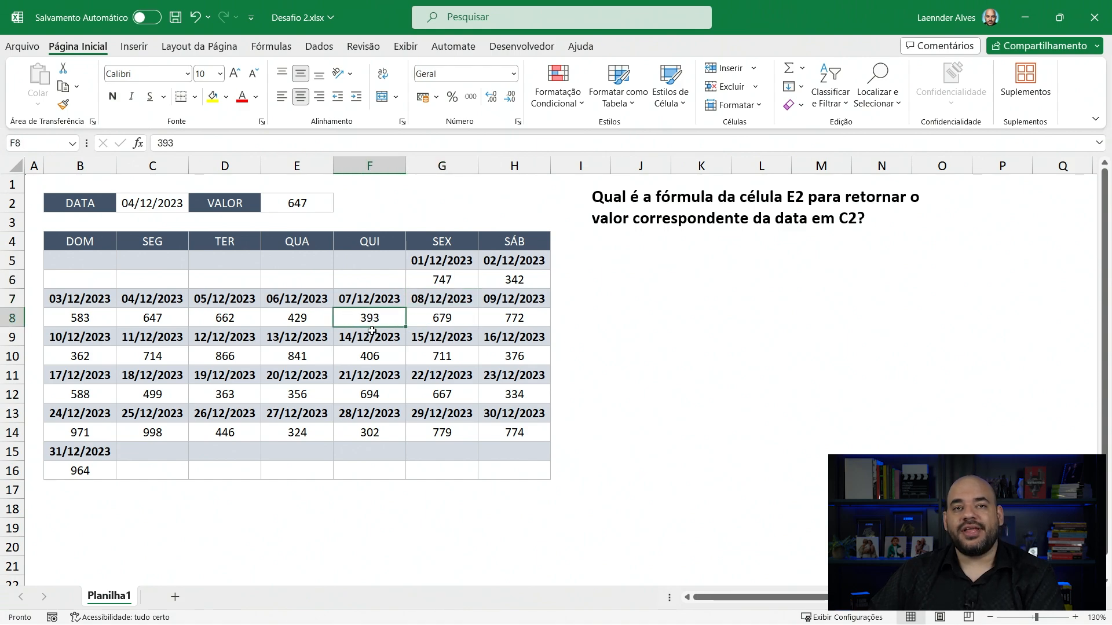
Step: Apply the Geral number format to the date in C2 to show its serial number
{"action": "left_click", "coordinate": [171, 212]}
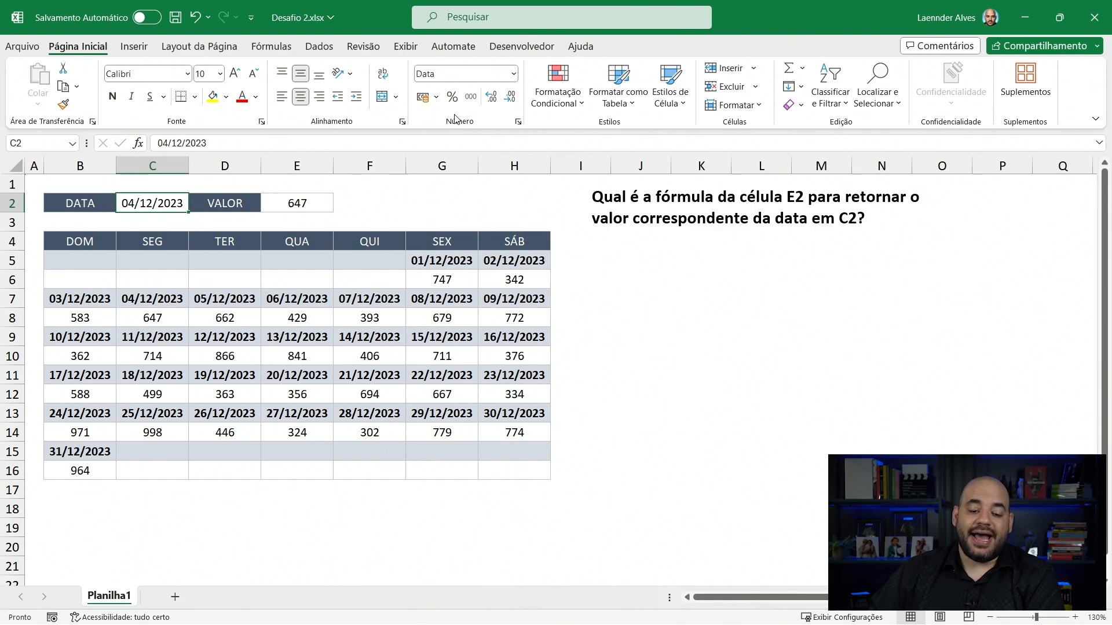
{"action": "left_click", "coordinate": [513, 74]}
{"action": "left_click", "coordinate": [481, 108]}
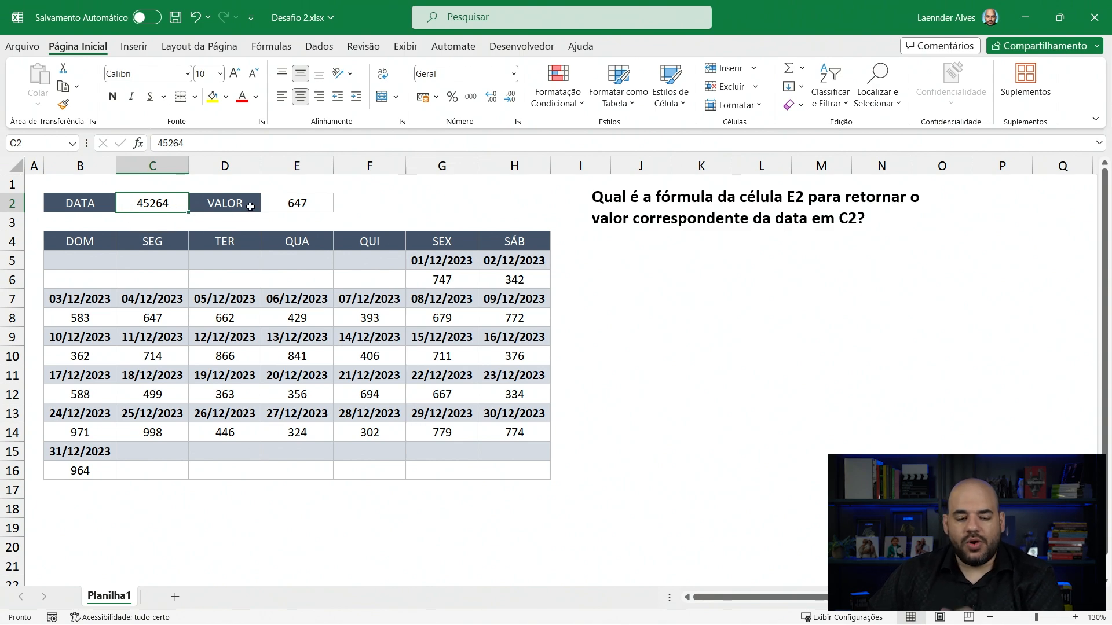
Step: Enter 45264 in G6 as the value for 01/12/2023
{"action": "left_click", "coordinate": [439, 266]}
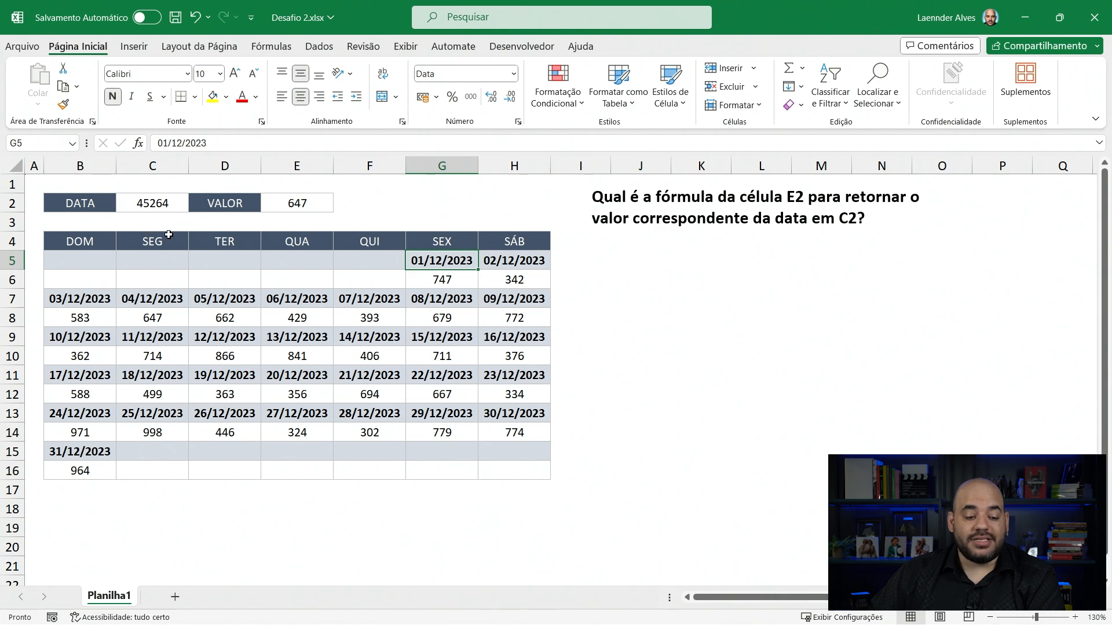
{"action": "left_click", "coordinate": [440, 280]}
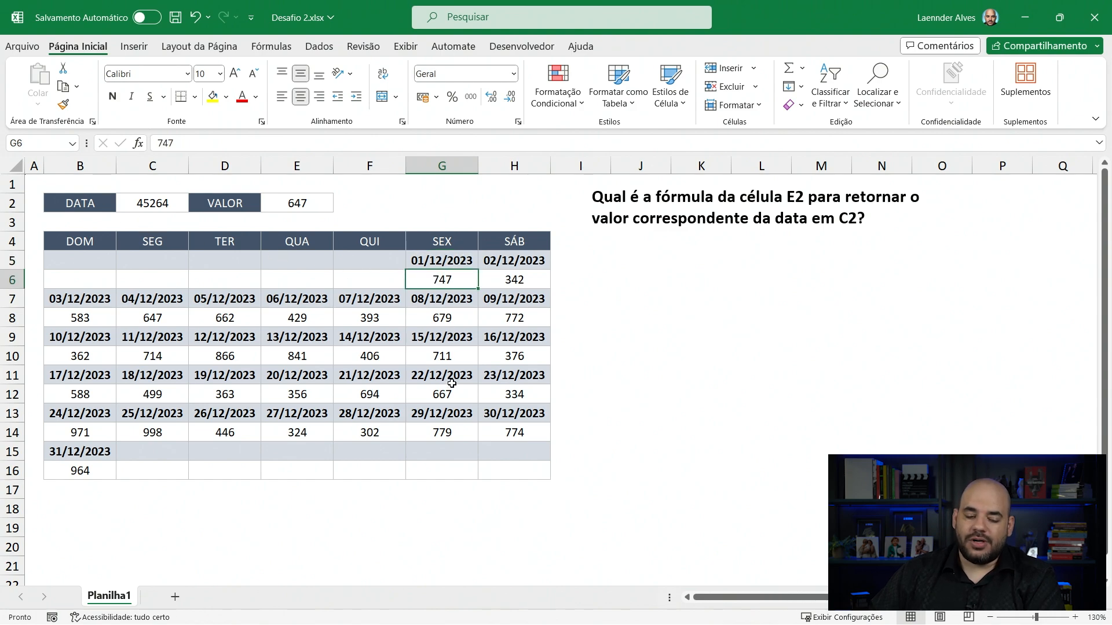
{"action": "type", "text": "45264"}
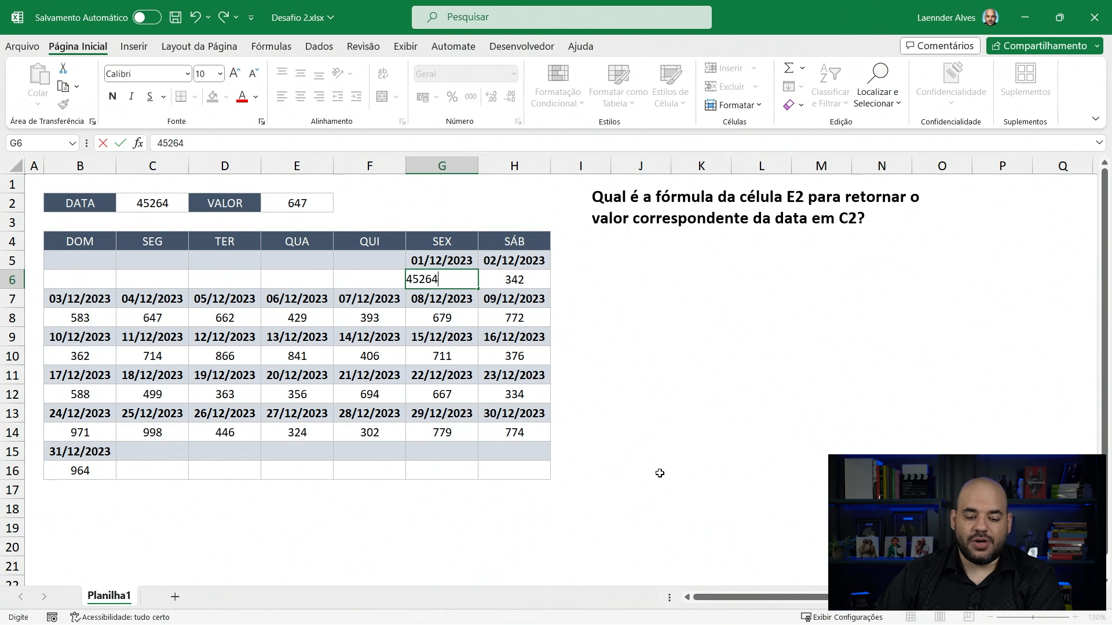
{"action": "key", "text": "Return"}
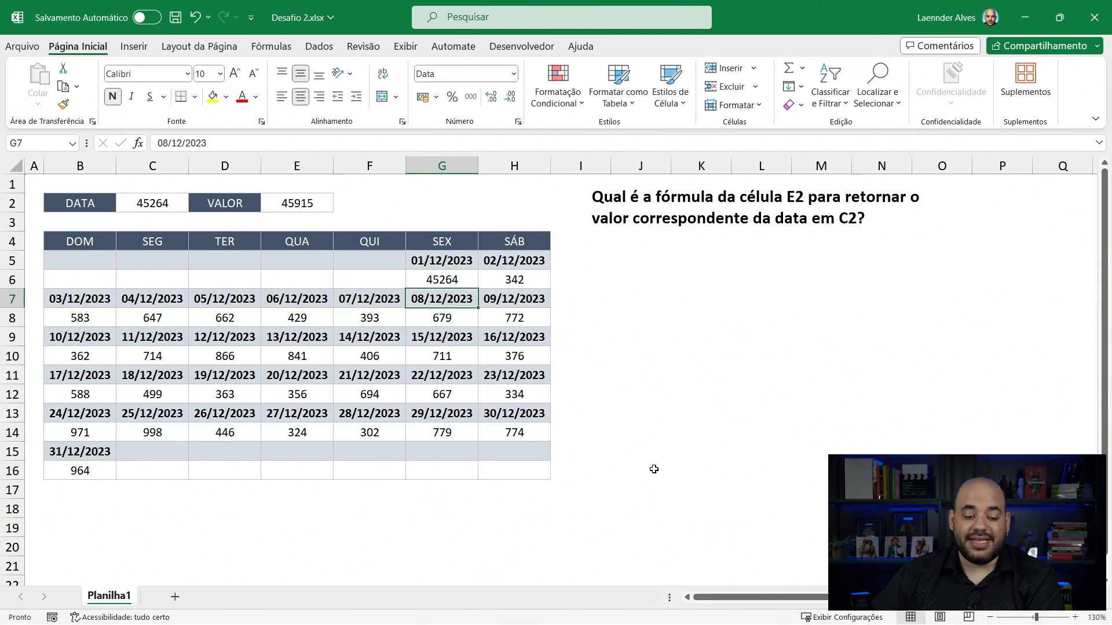
Step: Inspect the formula in E2 and its calendar range, and compare the number in G6 with C2
{"action": "left_click", "coordinate": [299, 204]}
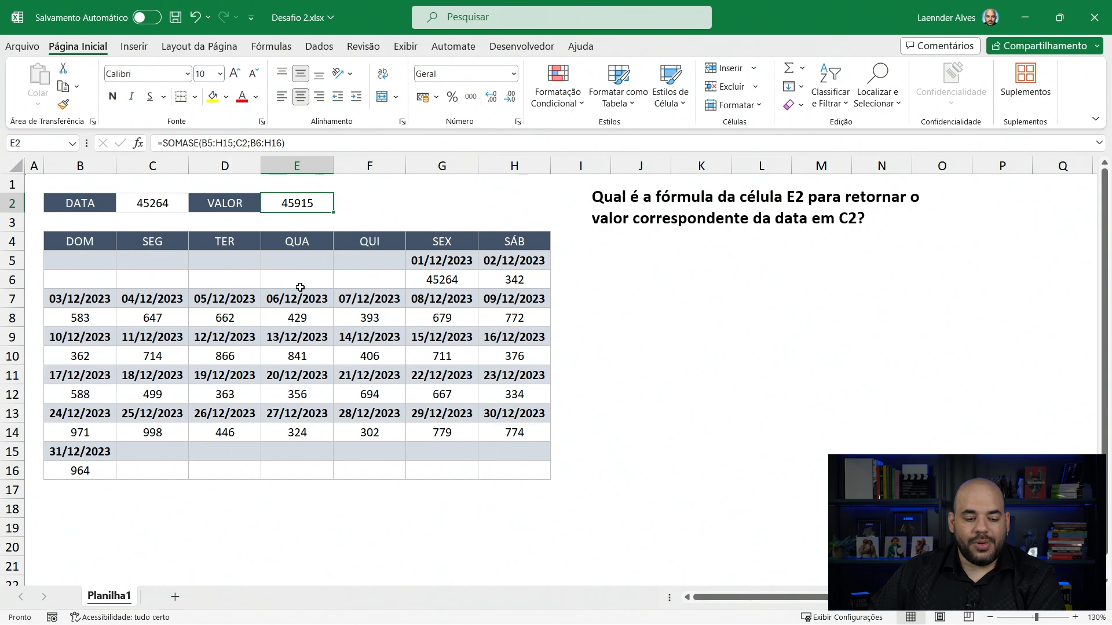
{"action": "left_click_drag", "start_coordinate": [80, 261], "coordinate": [515, 463]}
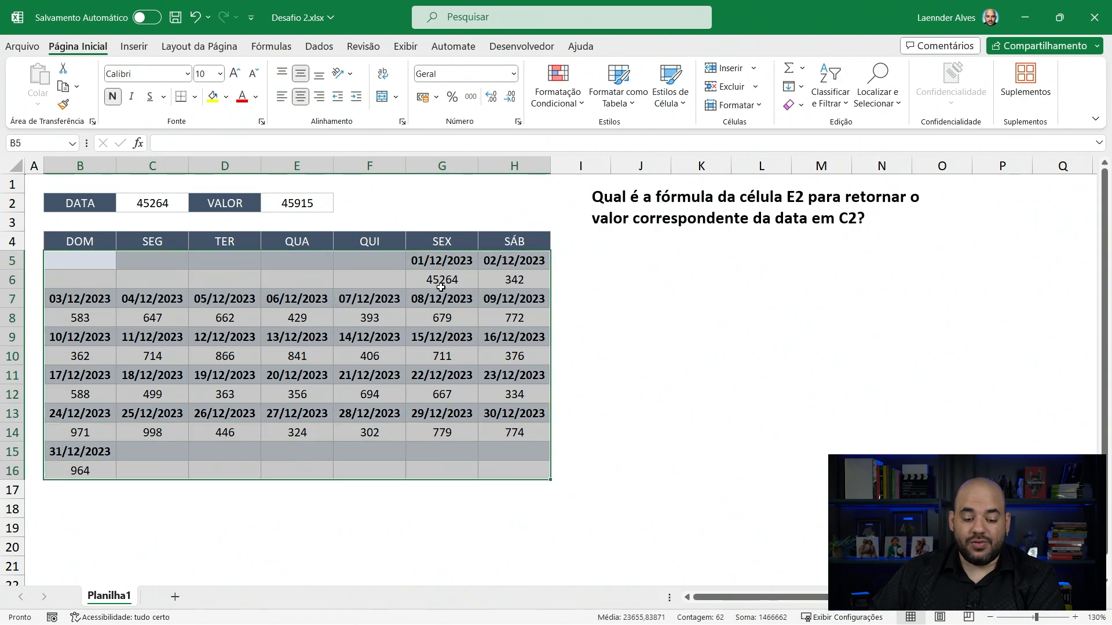
{"action": "left_click", "coordinate": [441, 283]}
{"action": "left_click", "coordinate": [169, 205], "text": "ctrl"}
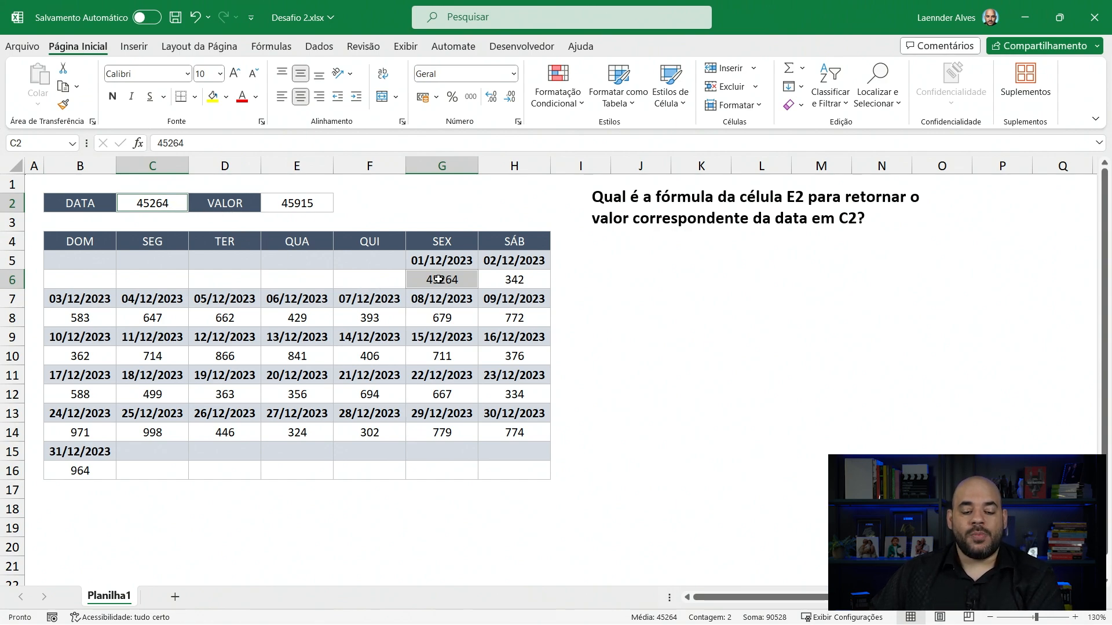
{"action": "left_click", "coordinate": [454, 301]}
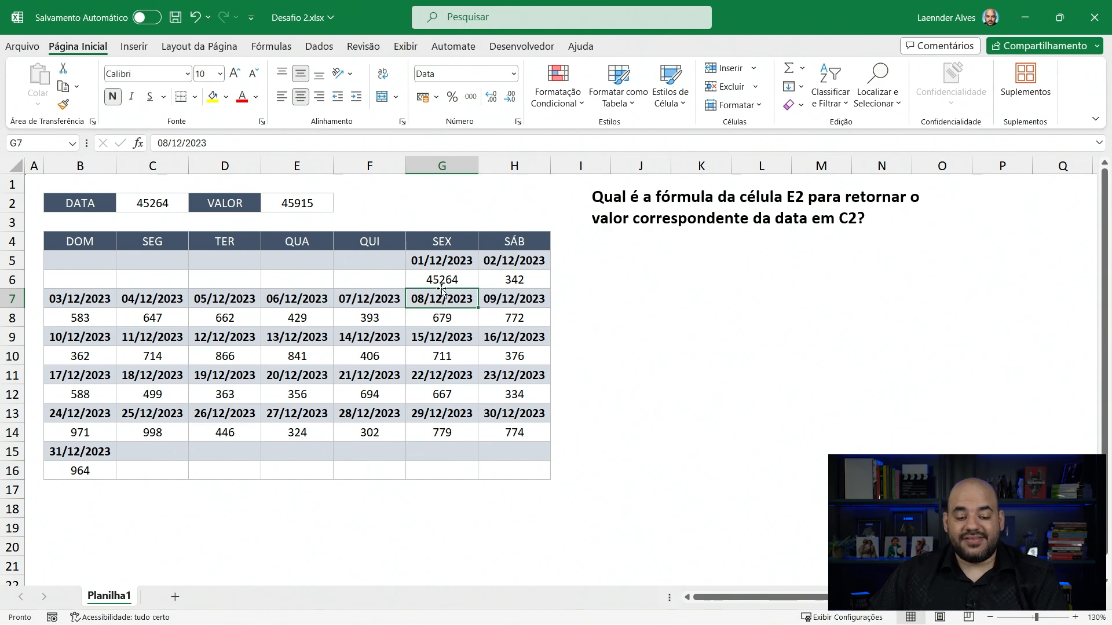
Step: Format C2 as Data Abreviada
{"action": "left_click", "coordinate": [152, 203]}
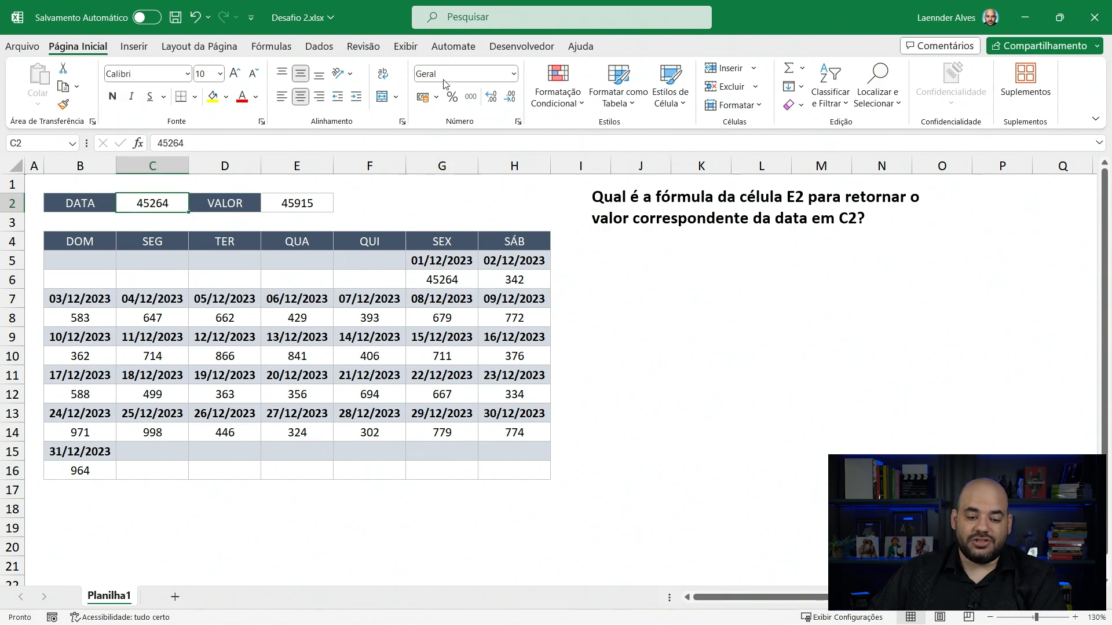
{"action": "left_click", "coordinate": [513, 74]}
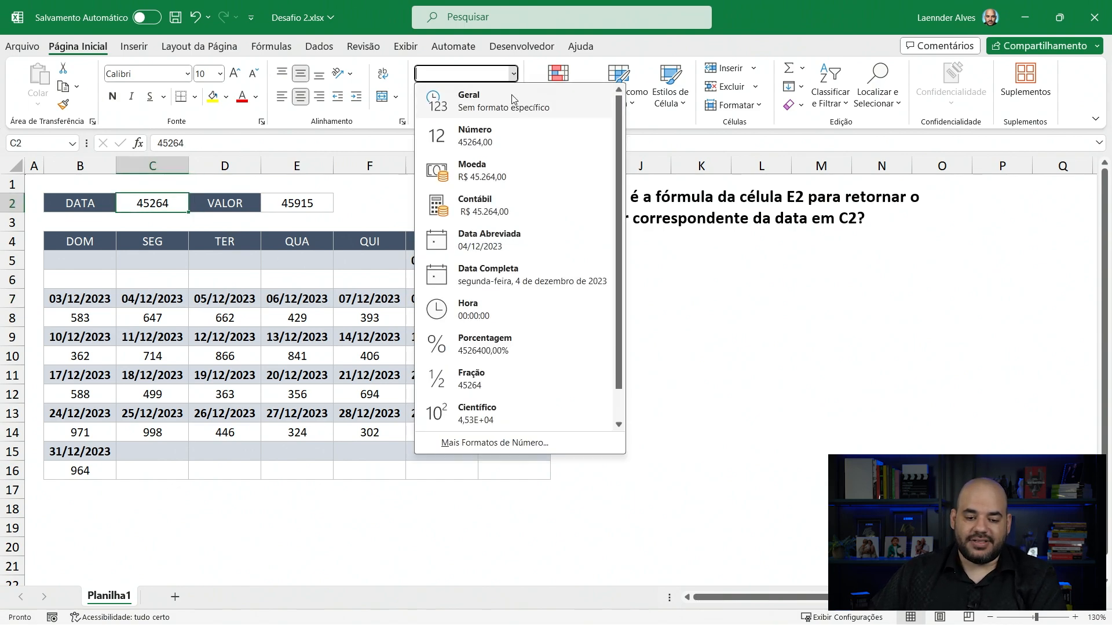
{"action": "left_click", "coordinate": [480, 239]}
Step: Check the sum of G7 and C8, and try the Geral number format on G7
{"action": "left_click", "coordinate": [449, 301]}
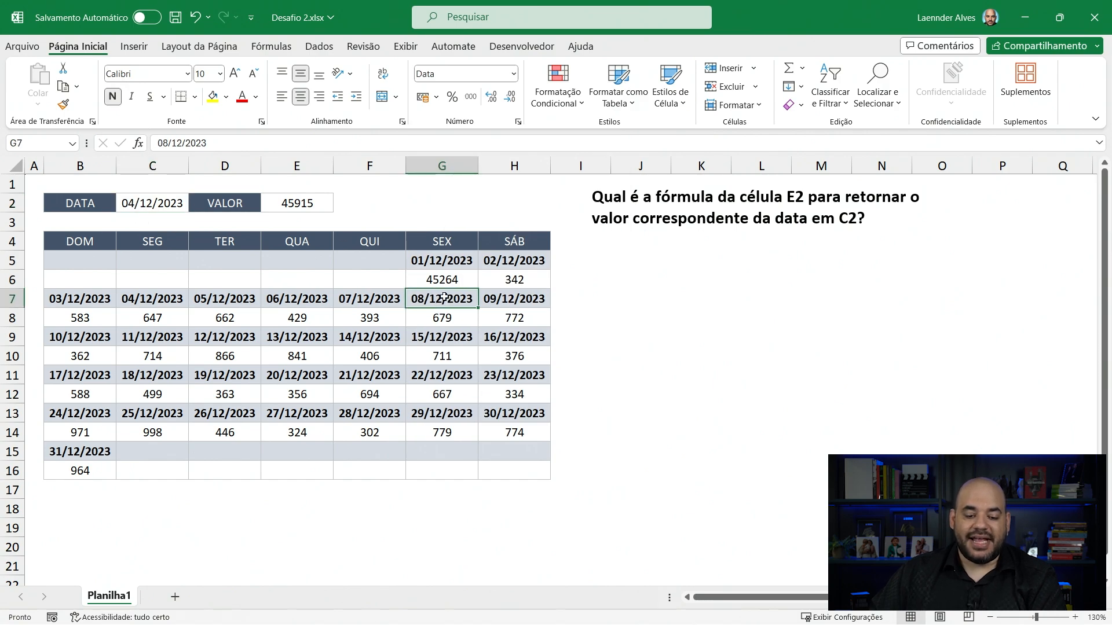
{"action": "left_click", "coordinate": [160, 318], "text": "ctrl"}
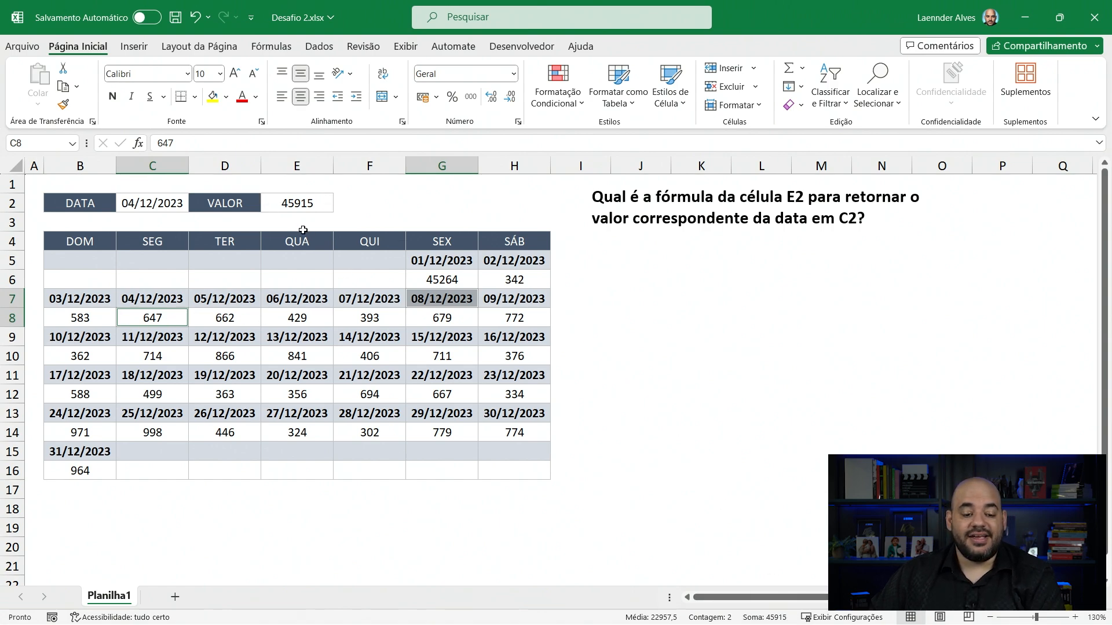
{"action": "left_click", "coordinate": [457, 301]}
{"action": "left_click", "coordinate": [513, 73]}
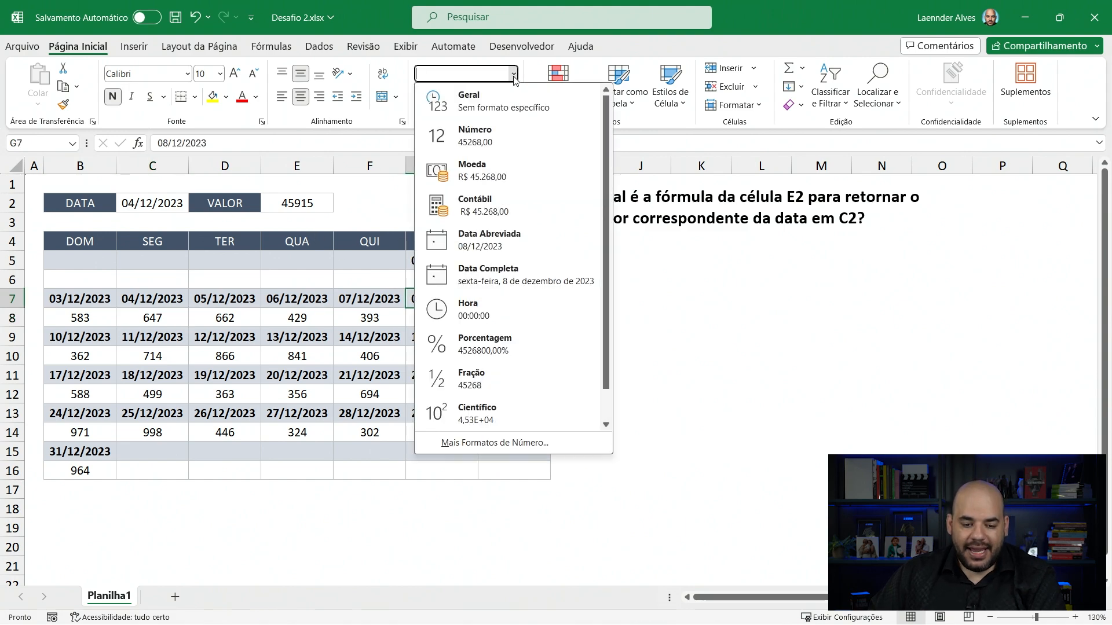
{"action": "left_click", "coordinate": [457, 99]}
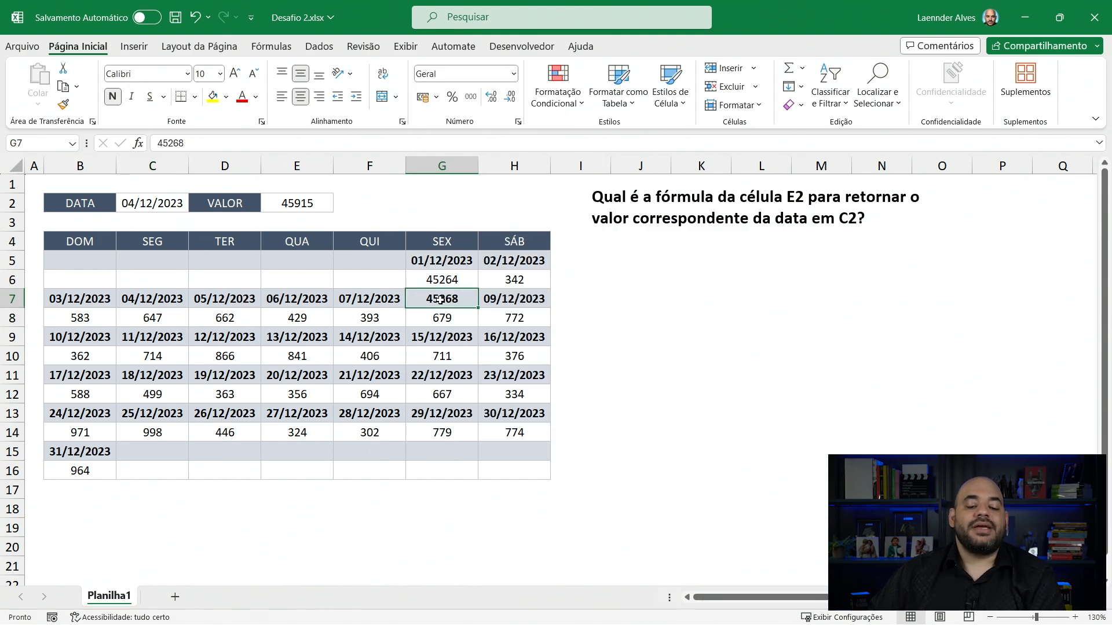
{"action": "key", "text": "ctrl+z"}
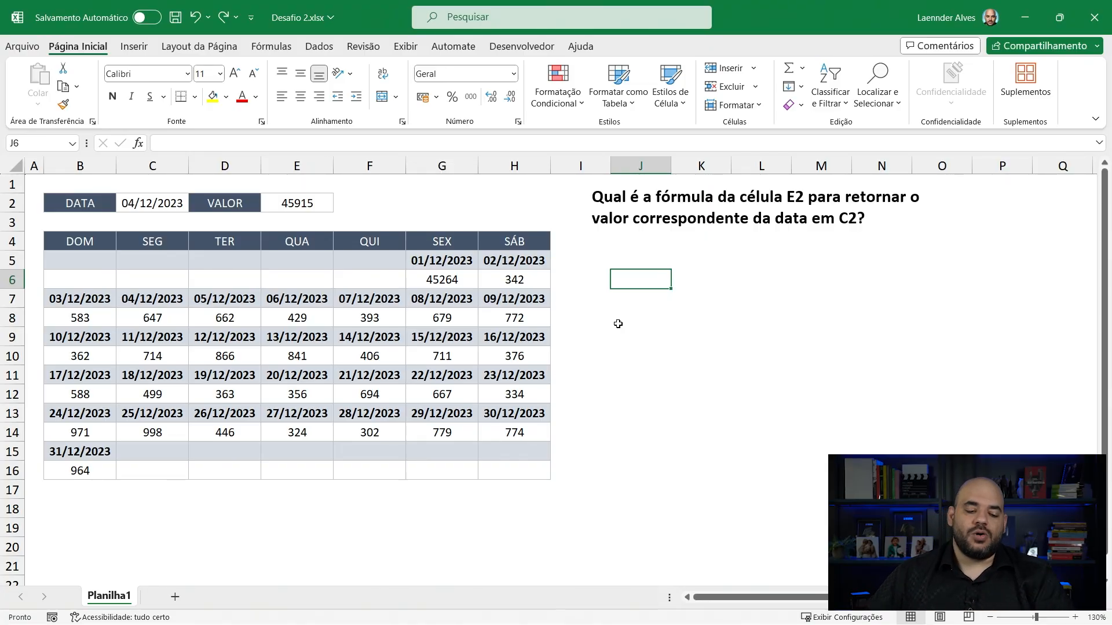
Step: Try the date 03/12/2023 in C2 and undo the recent date and format changes to that cell
{"action": "double_click", "coordinate": [154, 203]}
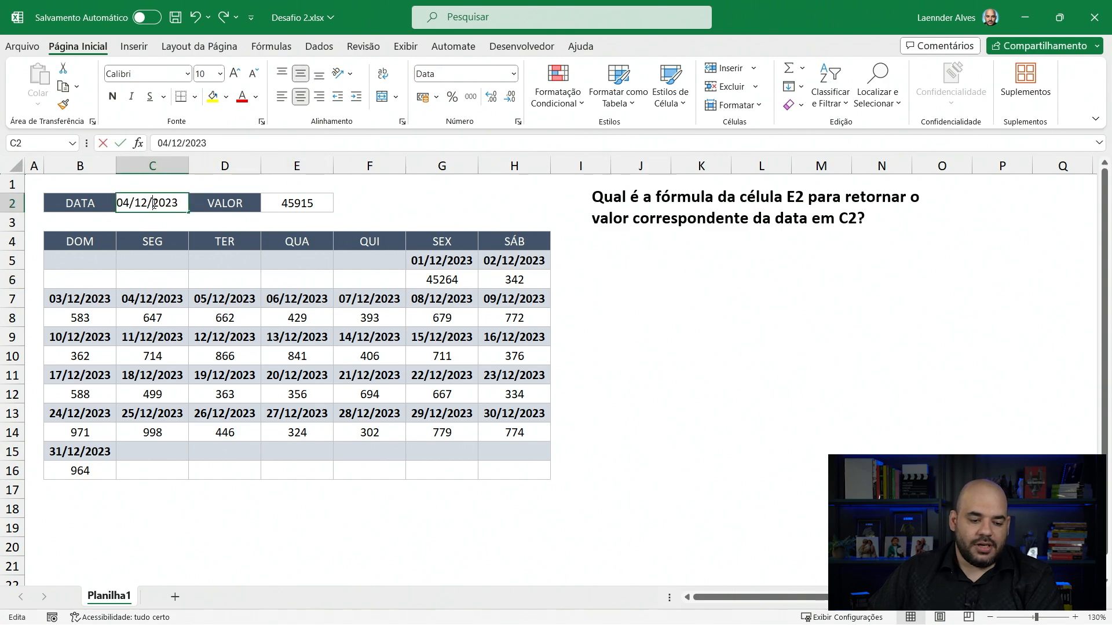
{"action": "left_click_drag", "start_coordinate": [129, 203], "coordinate": [123, 203]}
{"action": "type", "text": "3"}
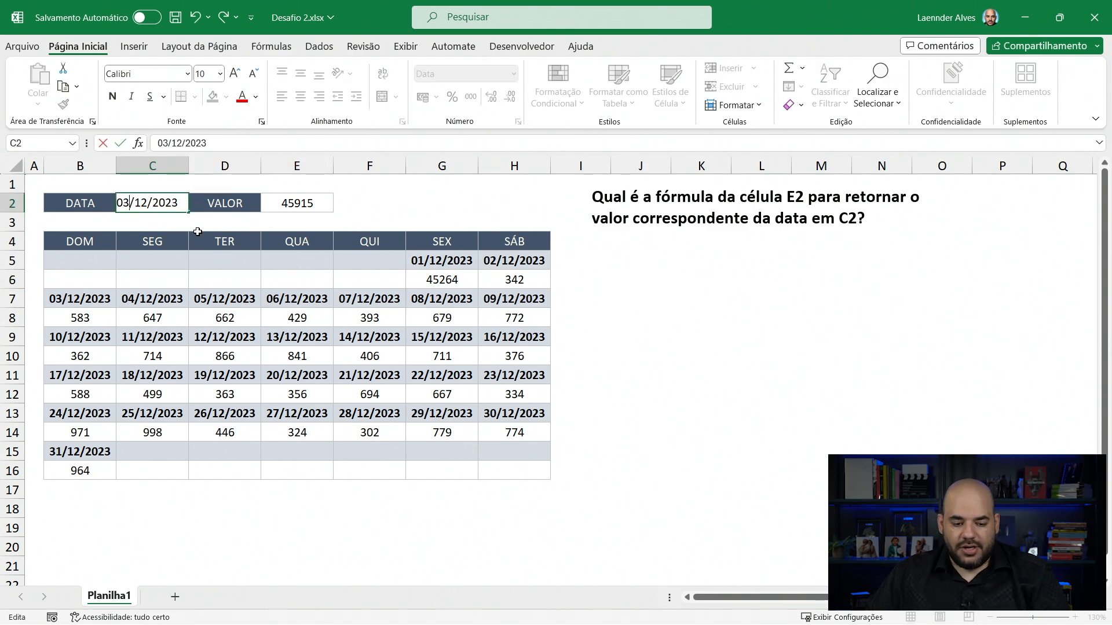
{"action": "key", "text": "Return"}
{"action": "key", "text": "ctrl+z"}
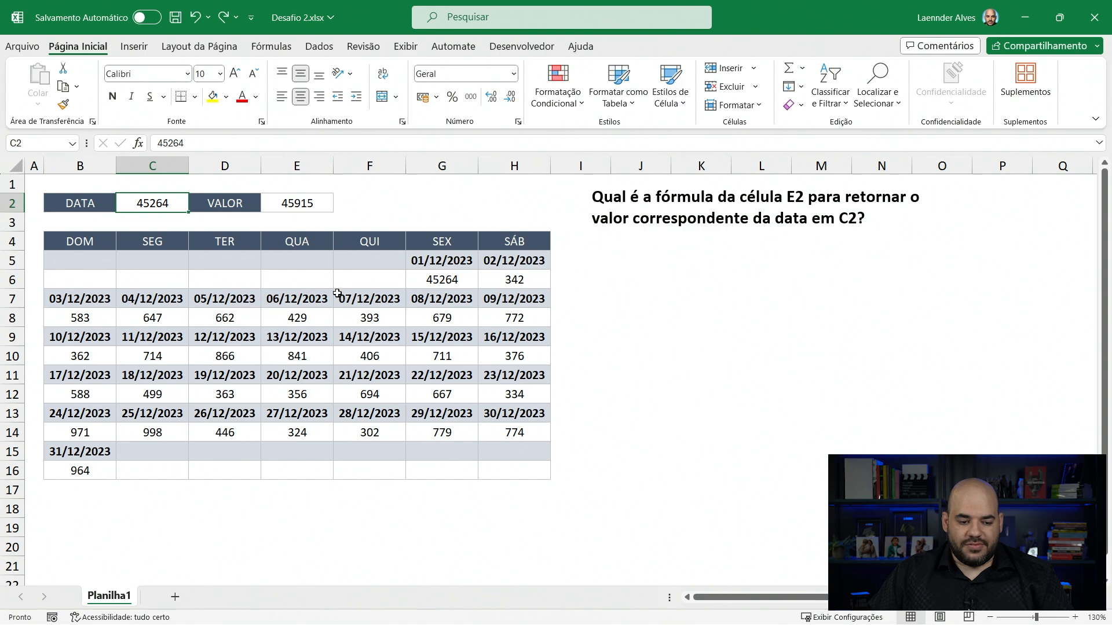
Step: Undo the remaining test changes to the G6 value and the C2 number format
{"action": "key", "text": "ctrl+z"}
{"action": "key", "text": "ctrl+z"}
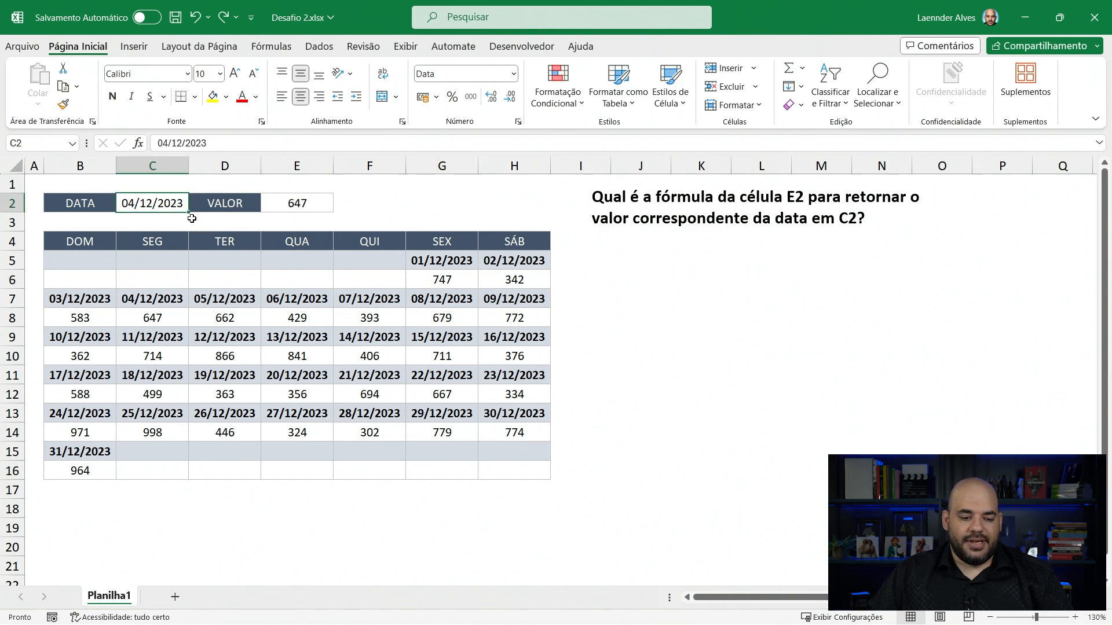
{"action": "left_click", "coordinate": [451, 279]}
{"action": "left_click", "coordinate": [165, 197]}
Step: Start a PARACOL formula in J6 over B5:H16 with ignore option 3 for blanks and errors
{"action": "left_click", "coordinate": [646, 284]}
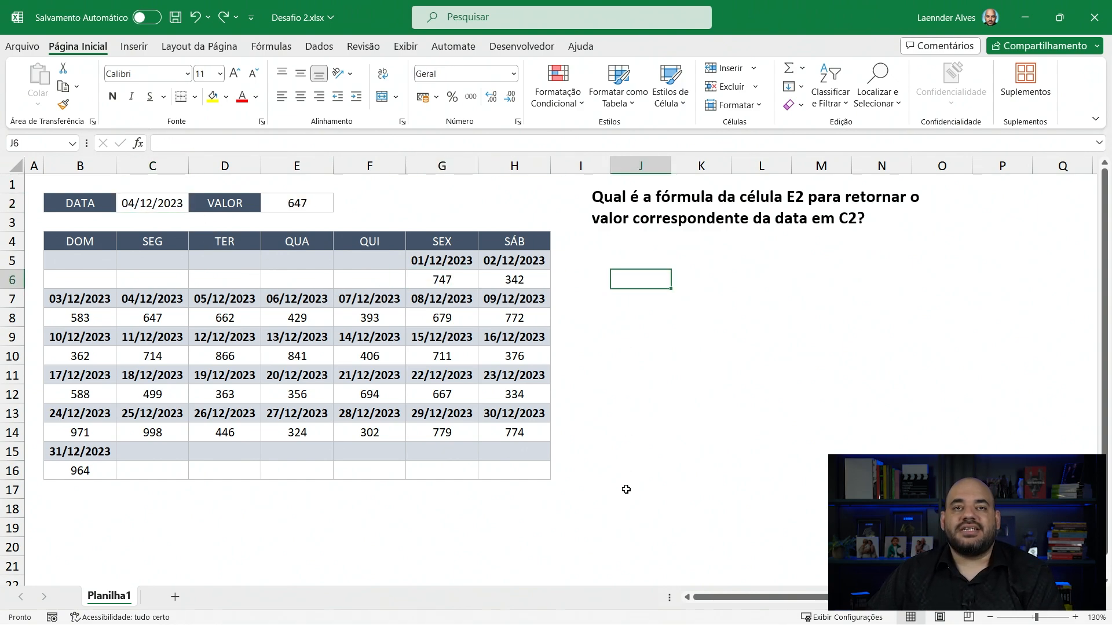
{"action": "type", "text": "="}
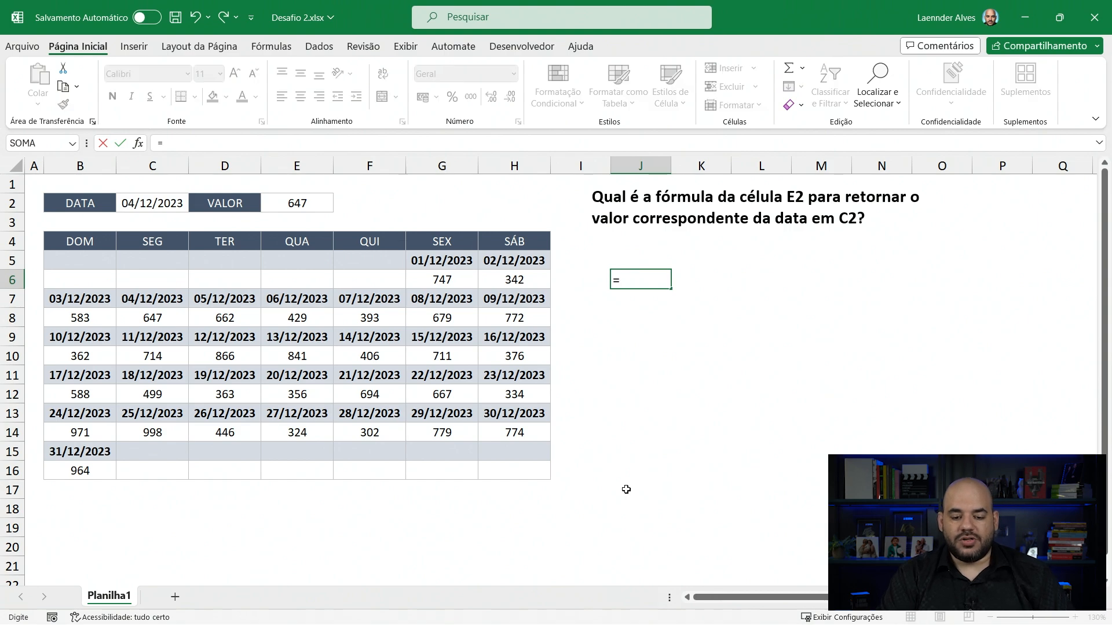
{"action": "type", "text": "PARACOL("}
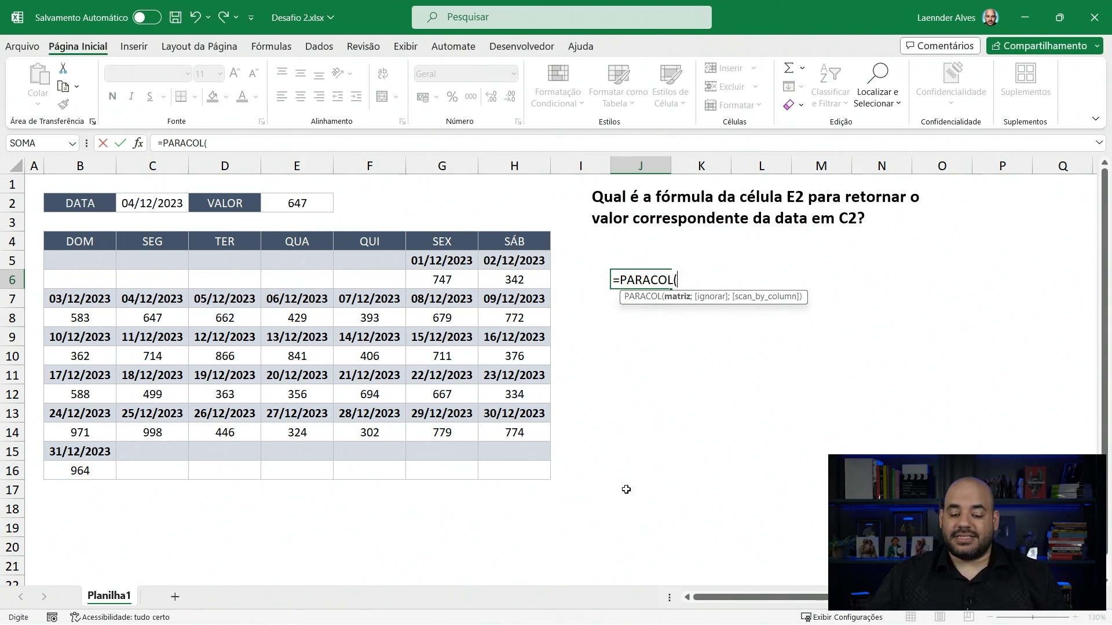
{"action": "left_click_drag", "start_coordinate": [76, 261], "coordinate": [540, 442]}
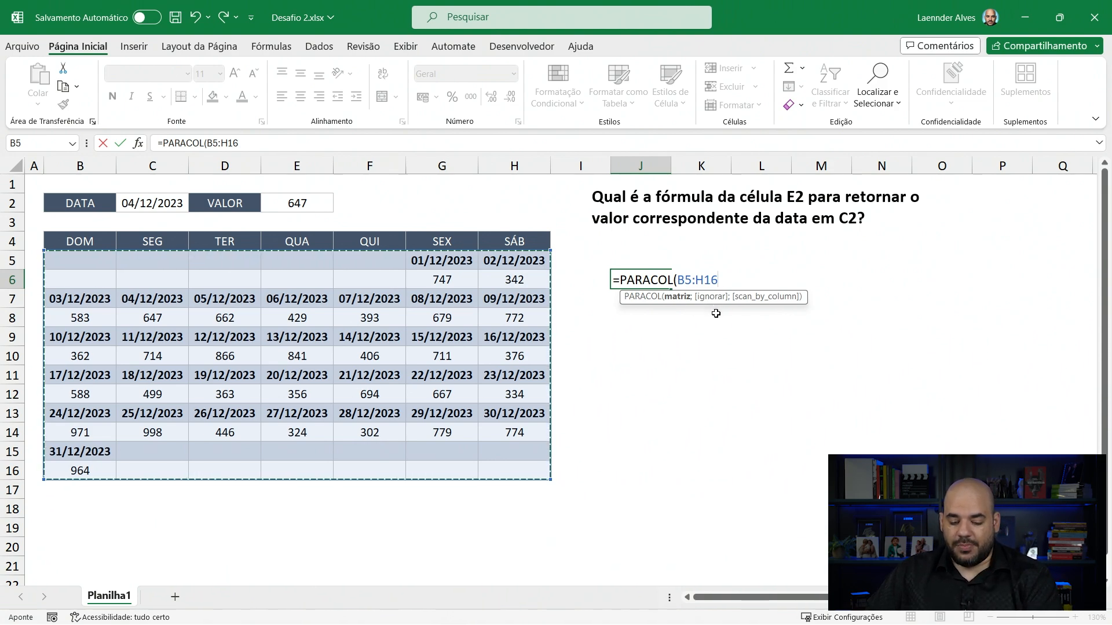
{"action": "type", "text": ";"}
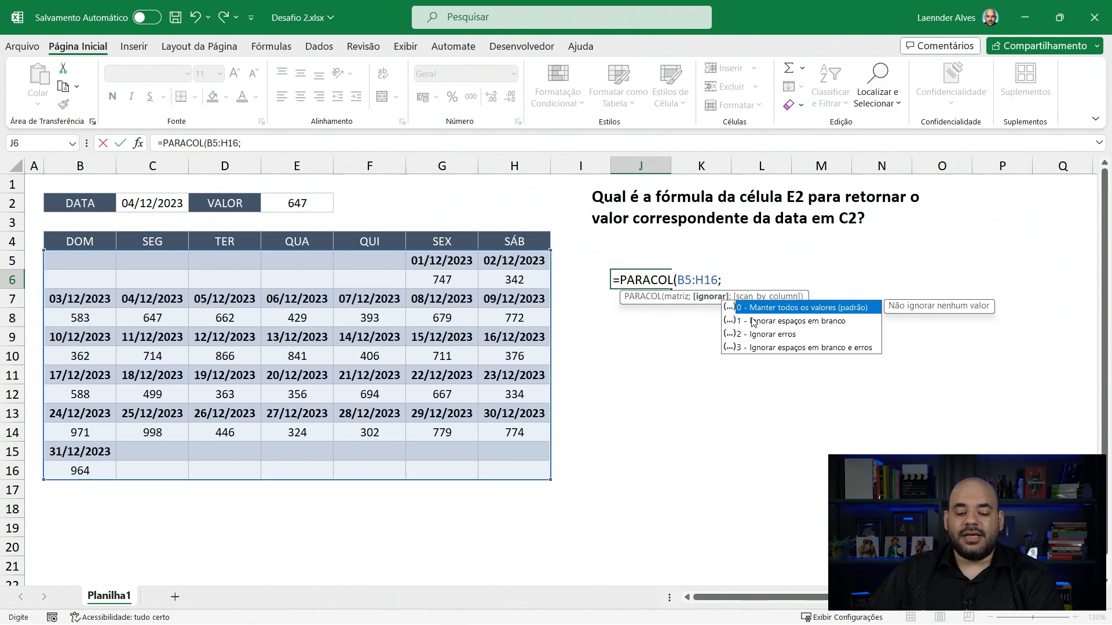
{"action": "double_click", "coordinate": [775, 350]}
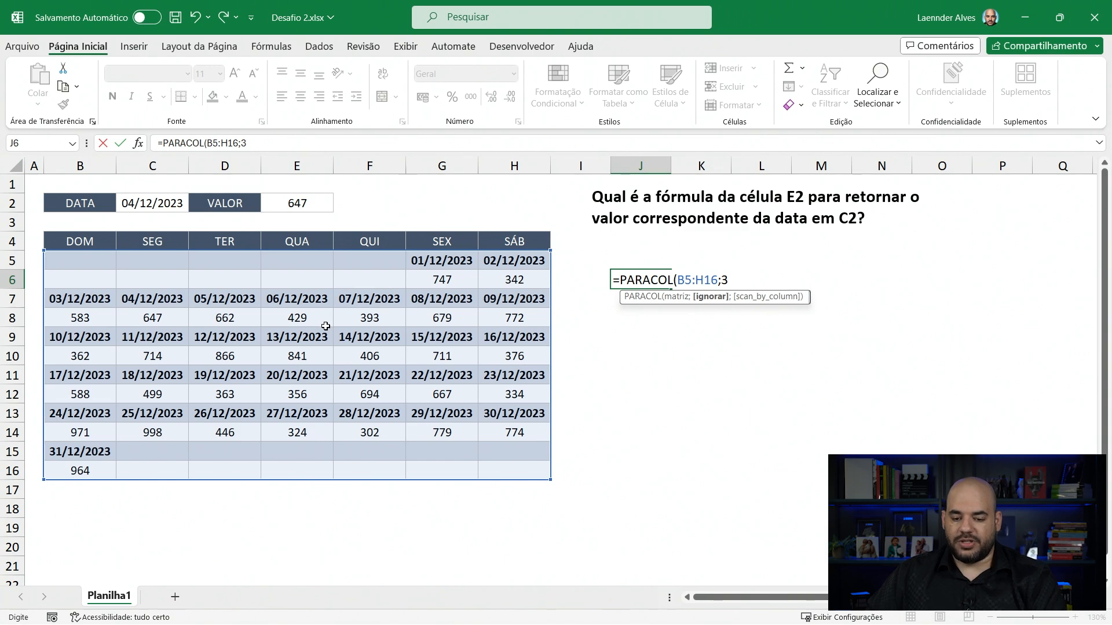
Step: Complete the PARACOL formula in J6 with 1 as the scan-by-column argument, giving =PARACOL(B5:H16;3;1)
{"action": "type", "text": ";"}
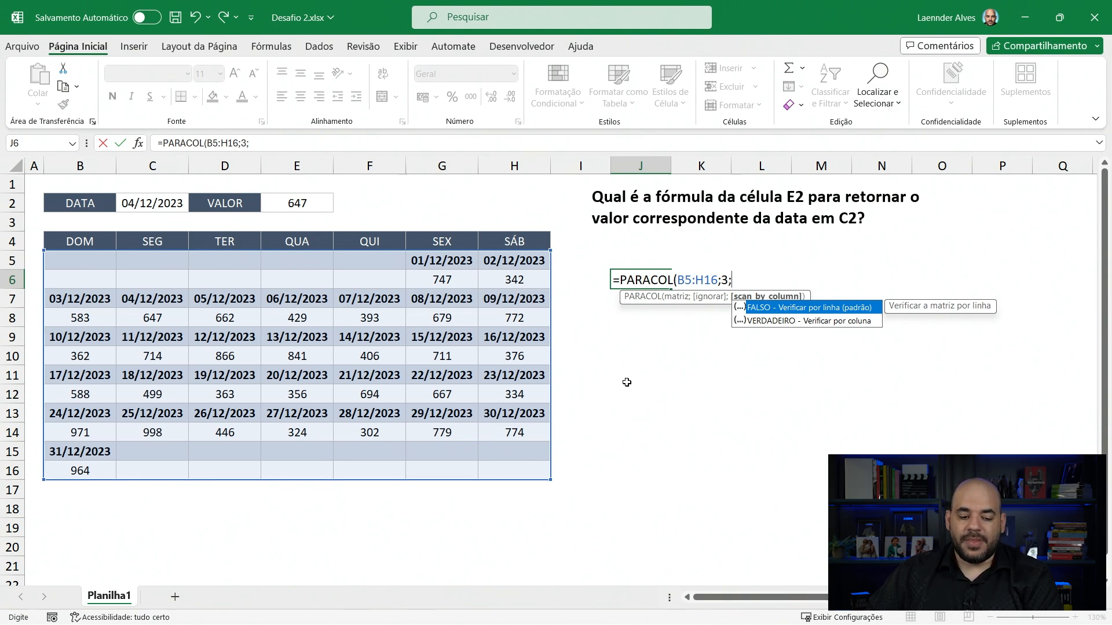
{"action": "double_click", "coordinate": [842, 322]}
{"action": "double_click", "coordinate": [765, 277]}
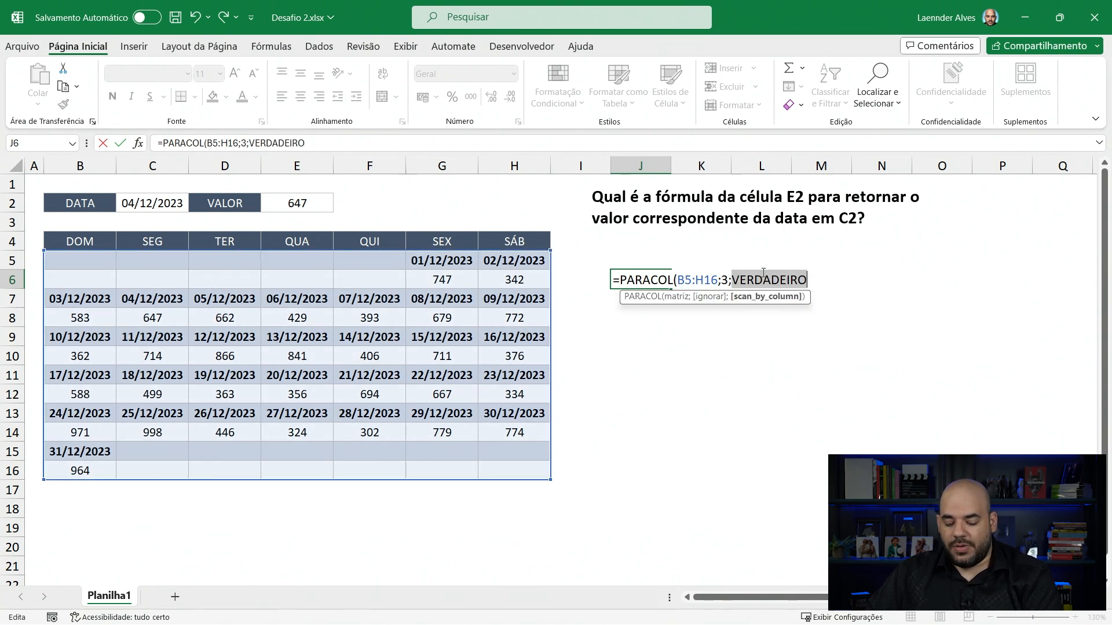
{"action": "type", "text": "1"}
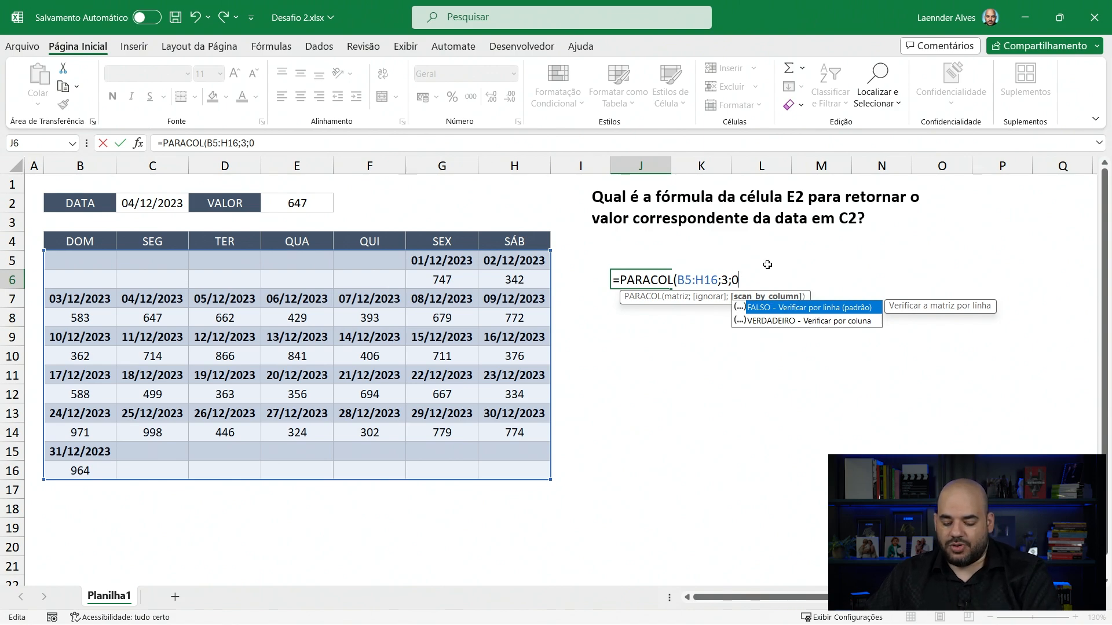
{"action": "key", "text": "BackSpace"}
{"action": "type", "text": "1)"}
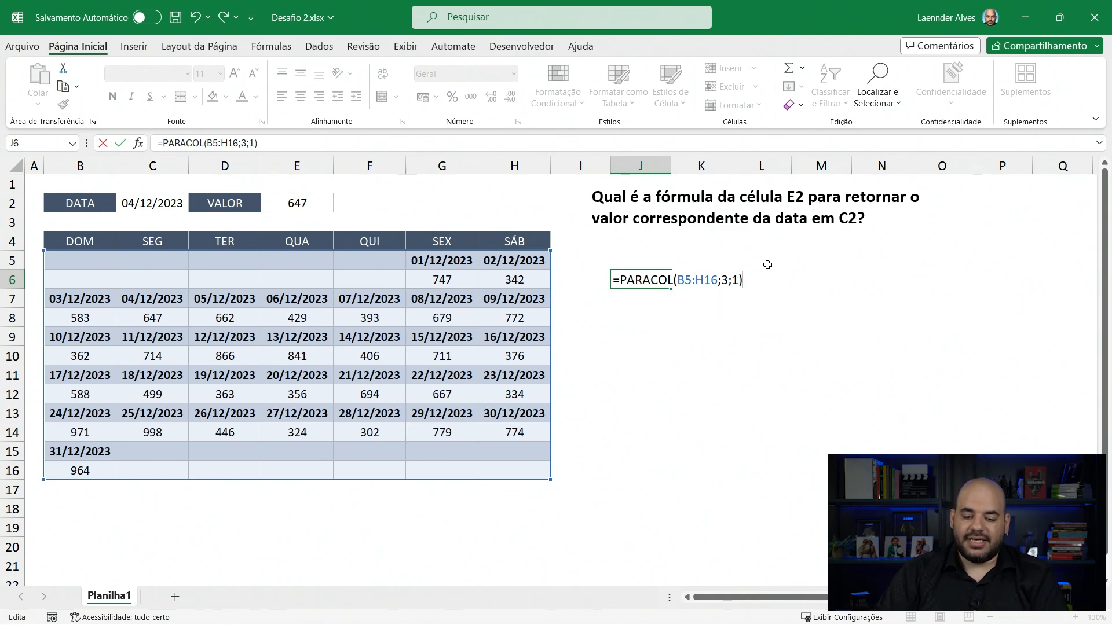
{"action": "key", "text": "Return"}
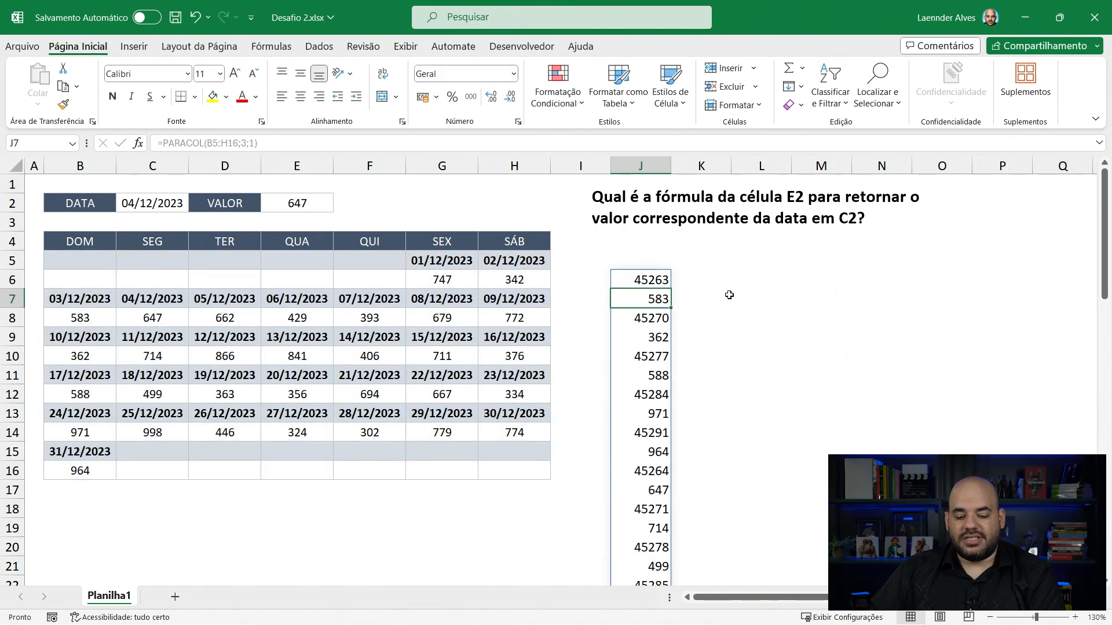
Step: Look through the stacked list in column J and try the Data Abreviada format on J6, comparing it with B7
{"action": "scroll", "coordinate": [640, 285], "scroll_direction": "down", "scroll_amount": 7}
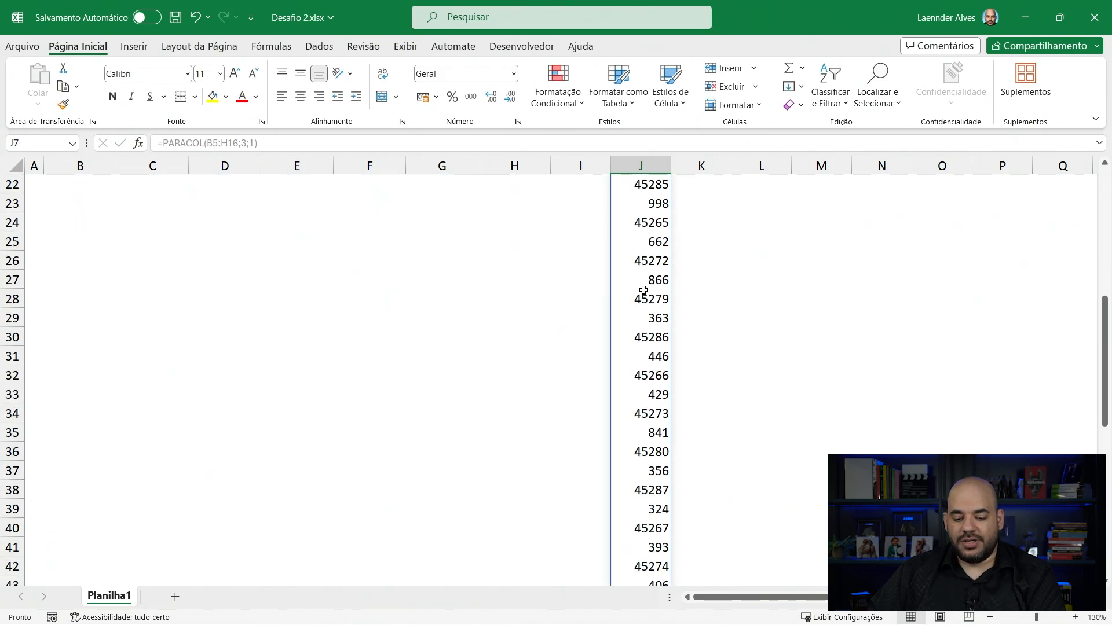
{"action": "scroll", "coordinate": [641, 287], "scroll_direction": "up", "scroll_amount": 7}
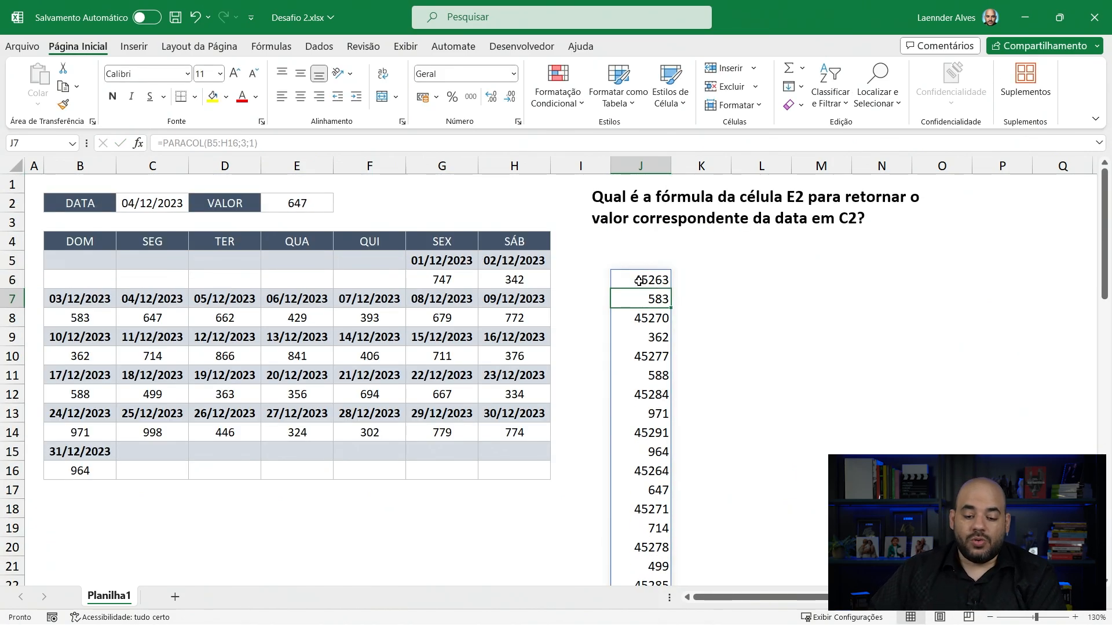
{"action": "left_click", "coordinate": [639, 281]}
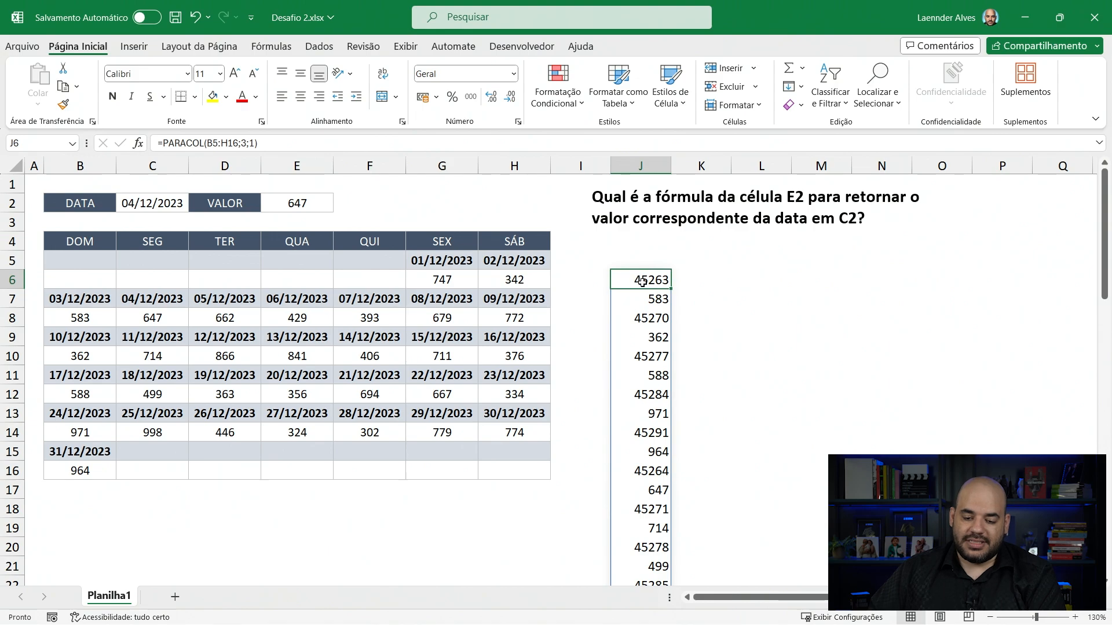
{"action": "left_click", "coordinate": [514, 74]}
{"action": "left_click", "coordinate": [591, 280]}
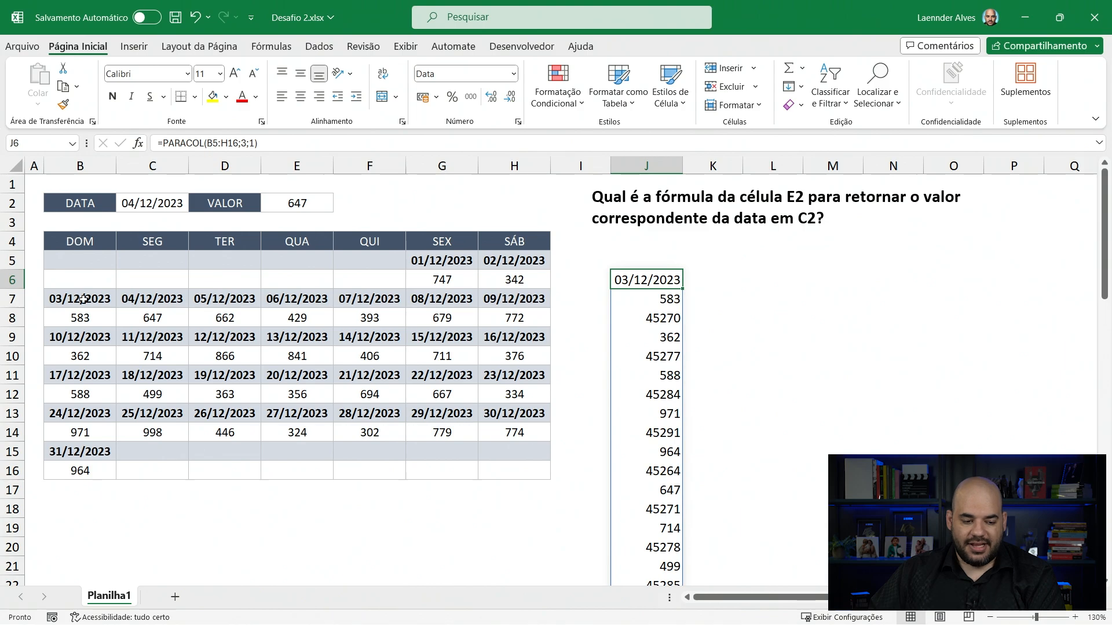
{"action": "left_click", "coordinate": [86, 279]}
{"action": "left_click", "coordinate": [85, 299]}
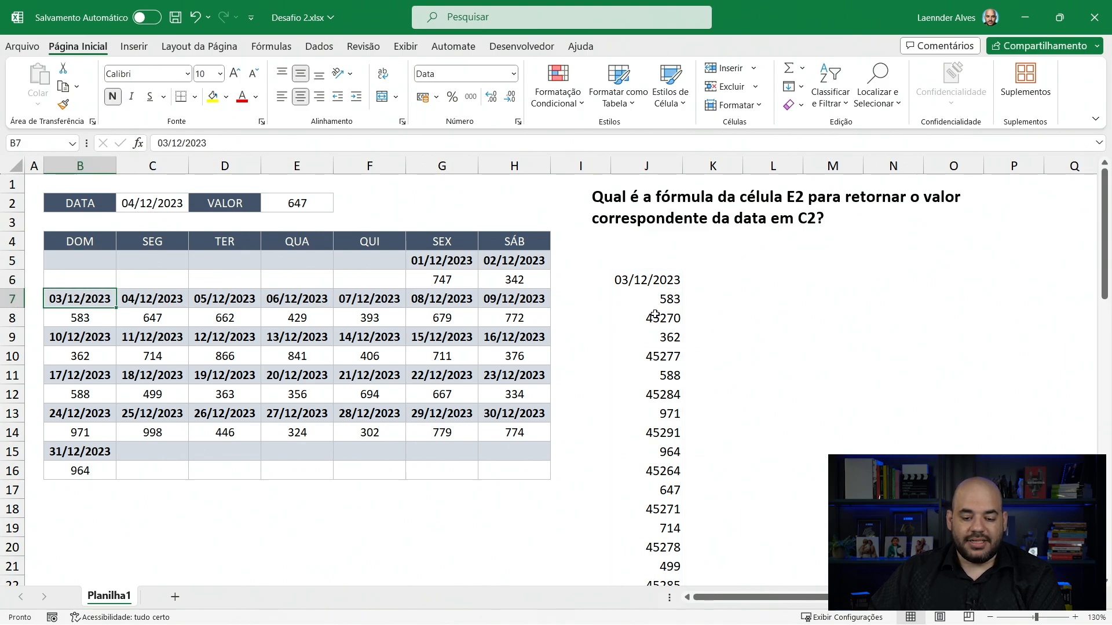
Step: Try the Data Abreviada format on J8, compare the value below it with B10, and undo both date formats
{"action": "left_click", "coordinate": [658, 300]}
{"action": "left_click", "coordinate": [661, 317]}
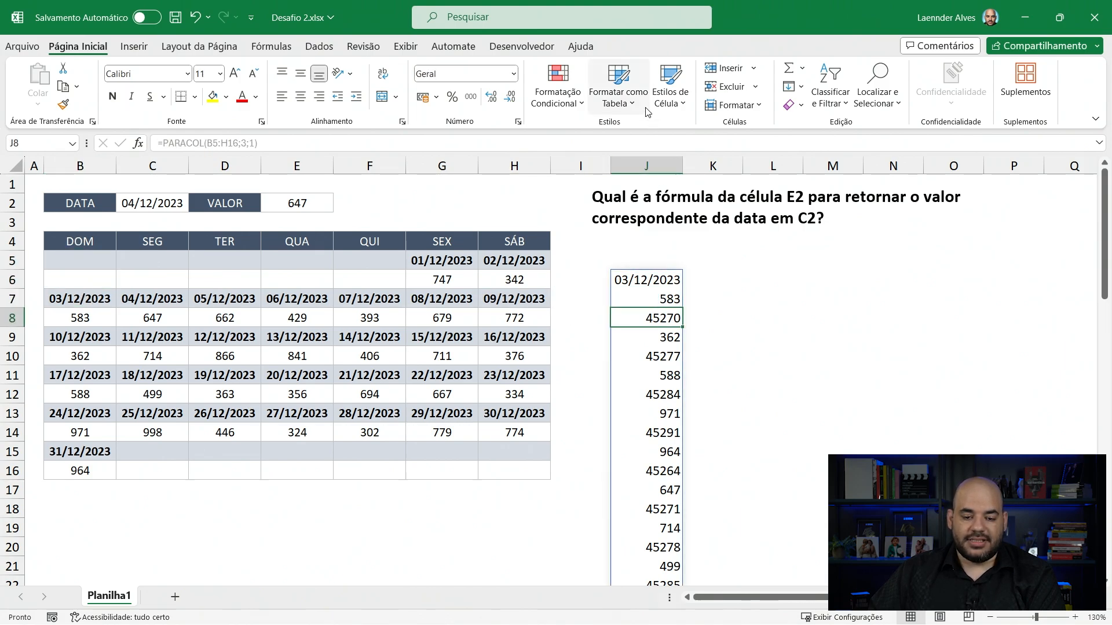
{"action": "left_click", "coordinate": [513, 74]}
{"action": "left_click", "coordinate": [512, 246]}
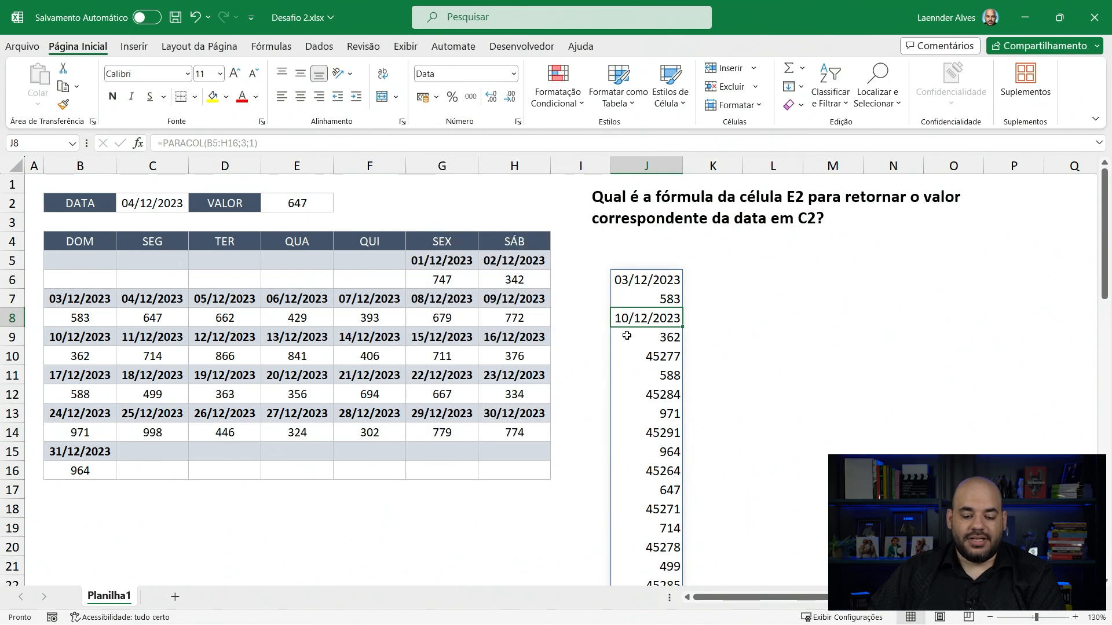
{"action": "left_click", "coordinate": [80, 356]}
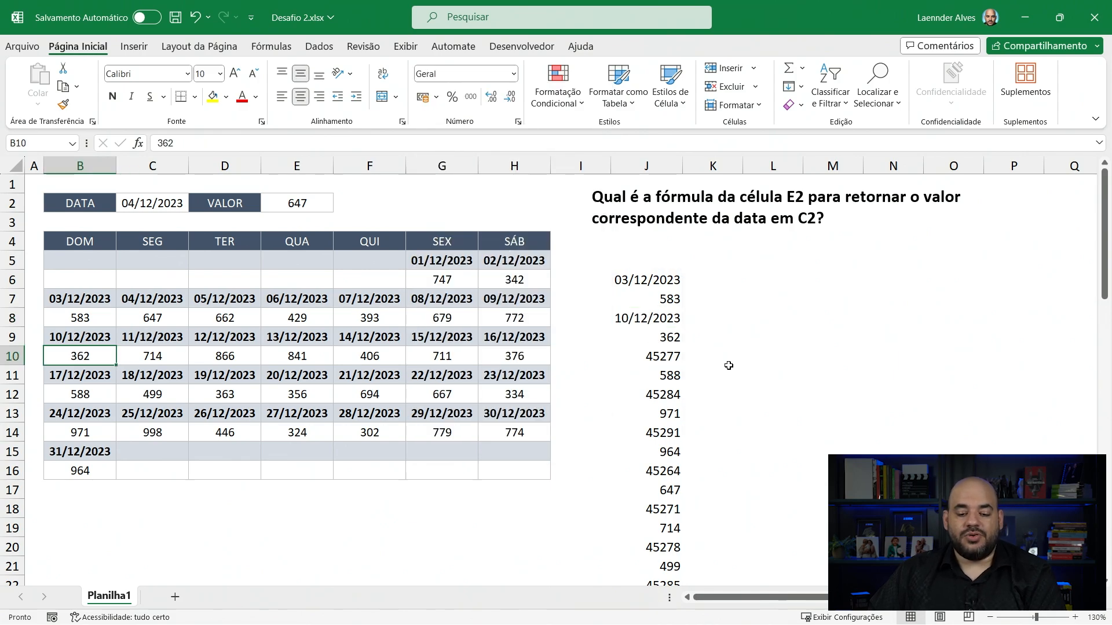
{"action": "key", "text": "ctrl+z"}
{"action": "key", "text": "ctrl+z"}
Step: Wrap the J6 formula in QUEBRARLINS with a wrap count of 2, giving =QUEBRARLINS(PARACOL(B5:H16;3;1);2)
{"action": "left_click_drag", "start_coordinate": [652, 280], "coordinate": [646, 313]}
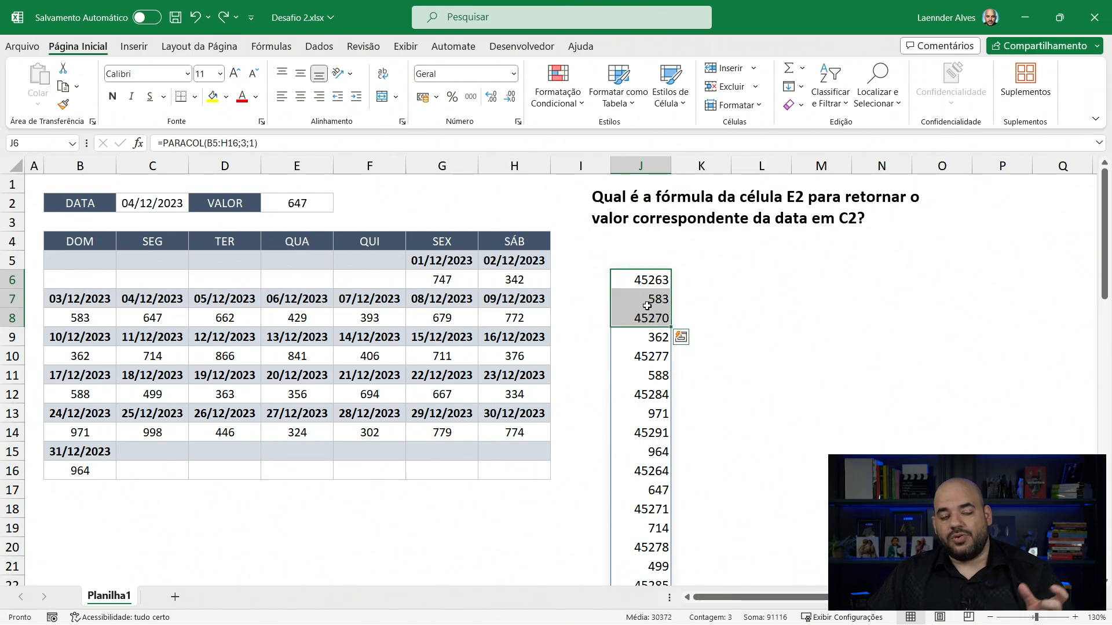
{"action": "left_click", "coordinate": [646, 283]}
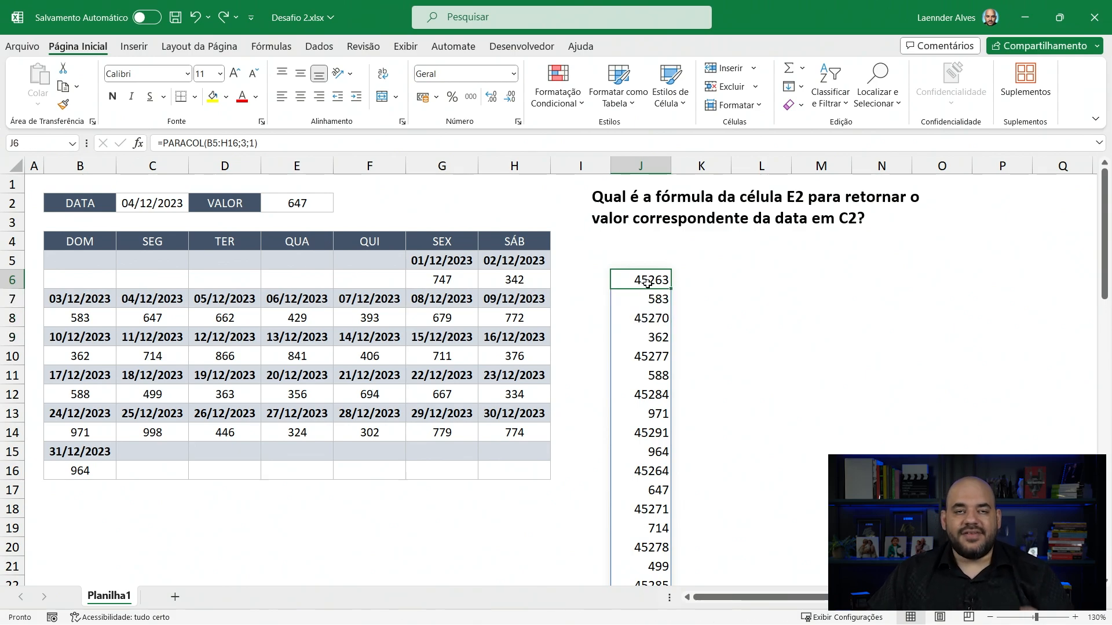
{"action": "double_click", "coordinate": [647, 281]}
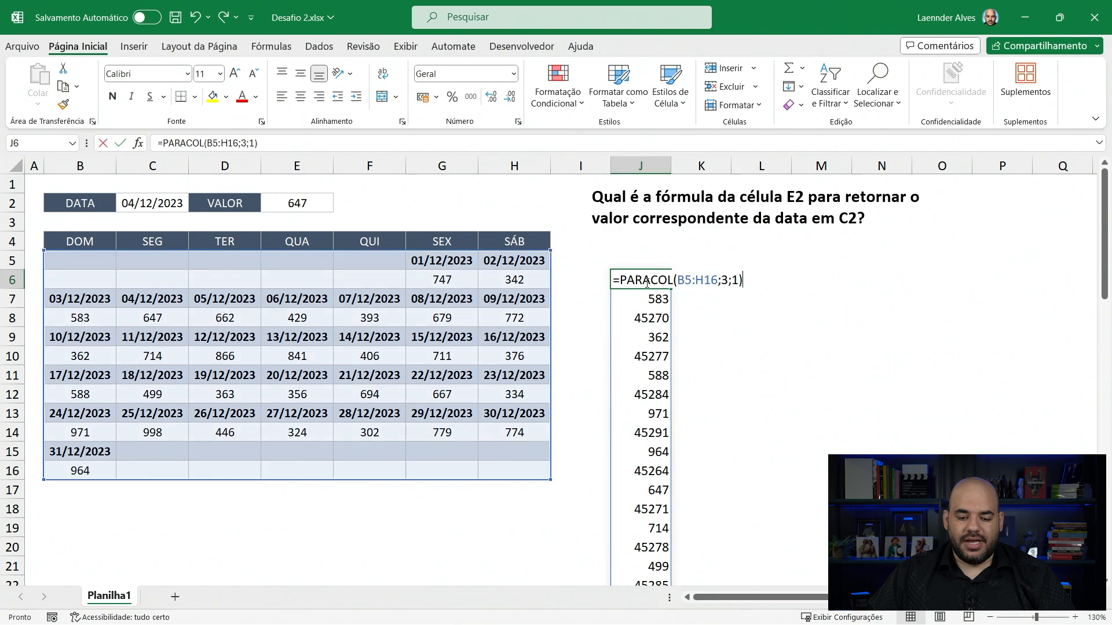
{"action": "left_click", "coordinate": [627, 281]}
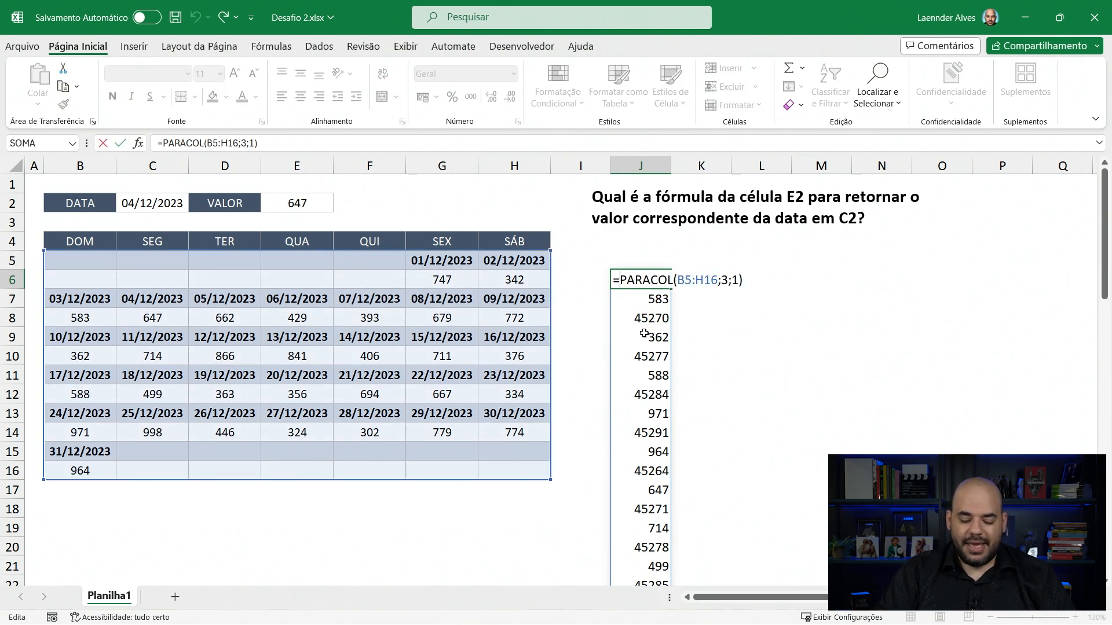
{"action": "type", "text": "queb"}
{"action": "key", "text": "Tab"}
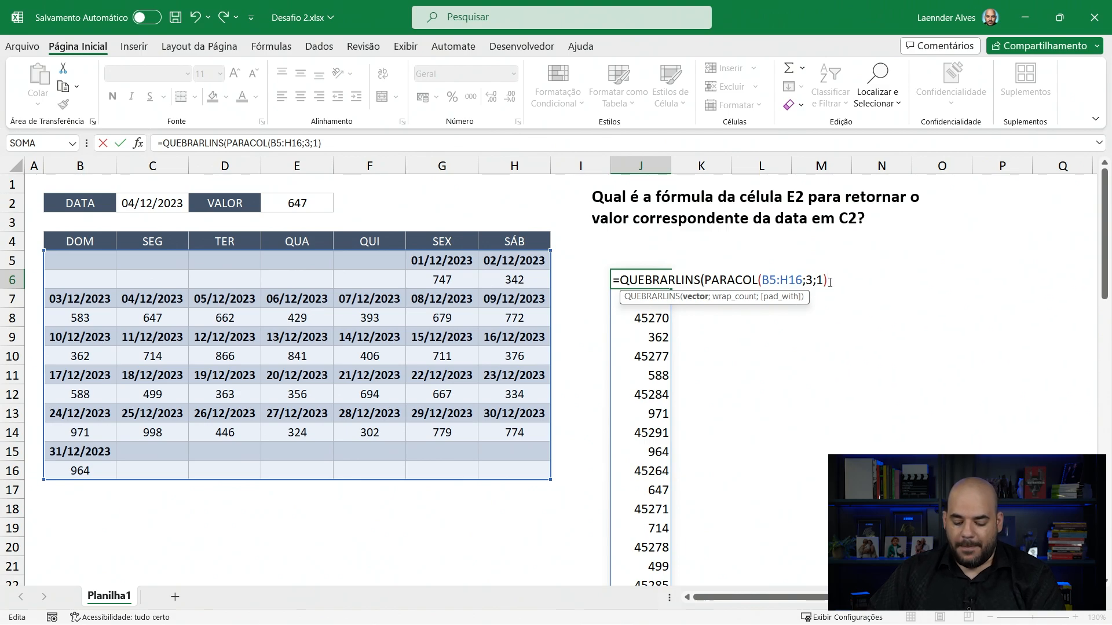
{"action": "type", "text": ";2"}
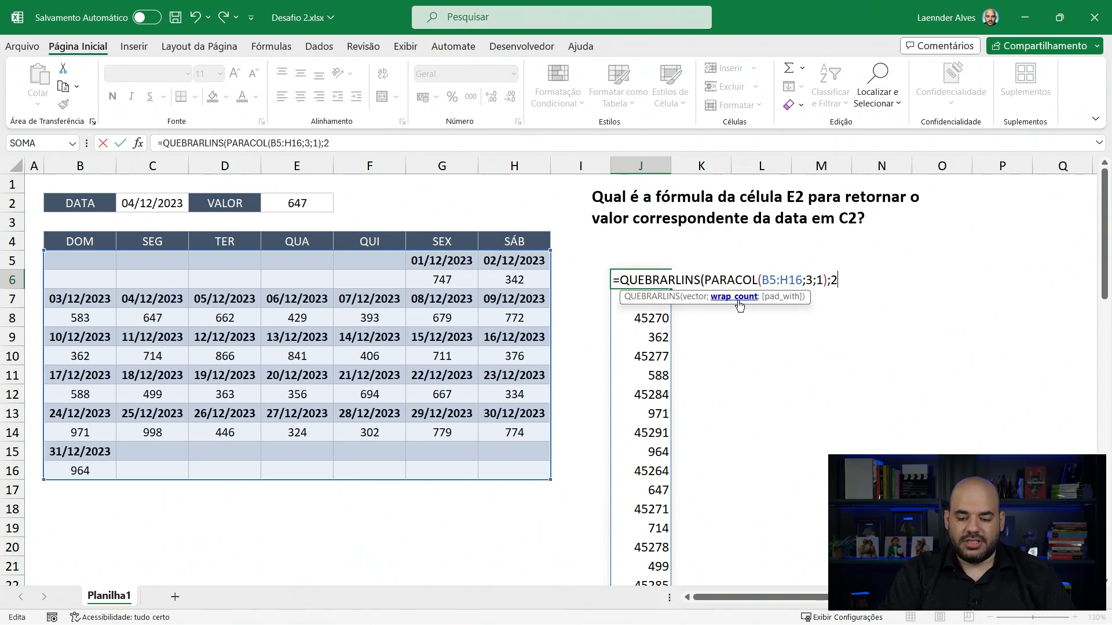
{"action": "type", "text": ")"}
{"action": "key", "text": "Return"}
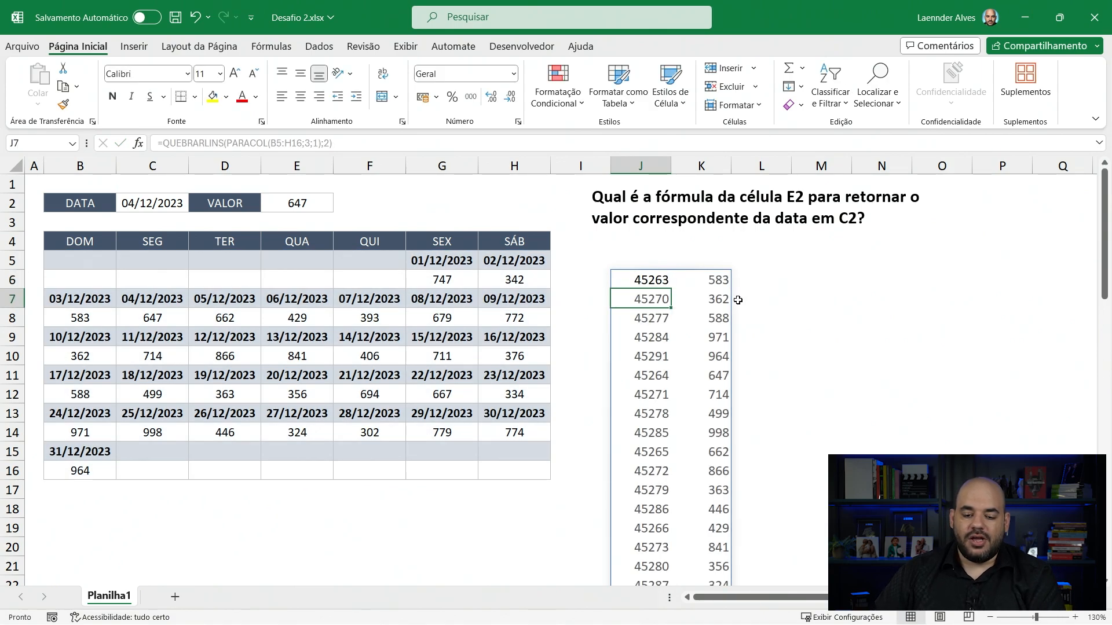
Step: Check the date and value pairs in columns J and K, and format the serial numbers in J6:J36 as Data Abreviada
{"action": "left_click", "coordinate": [669, 278]}
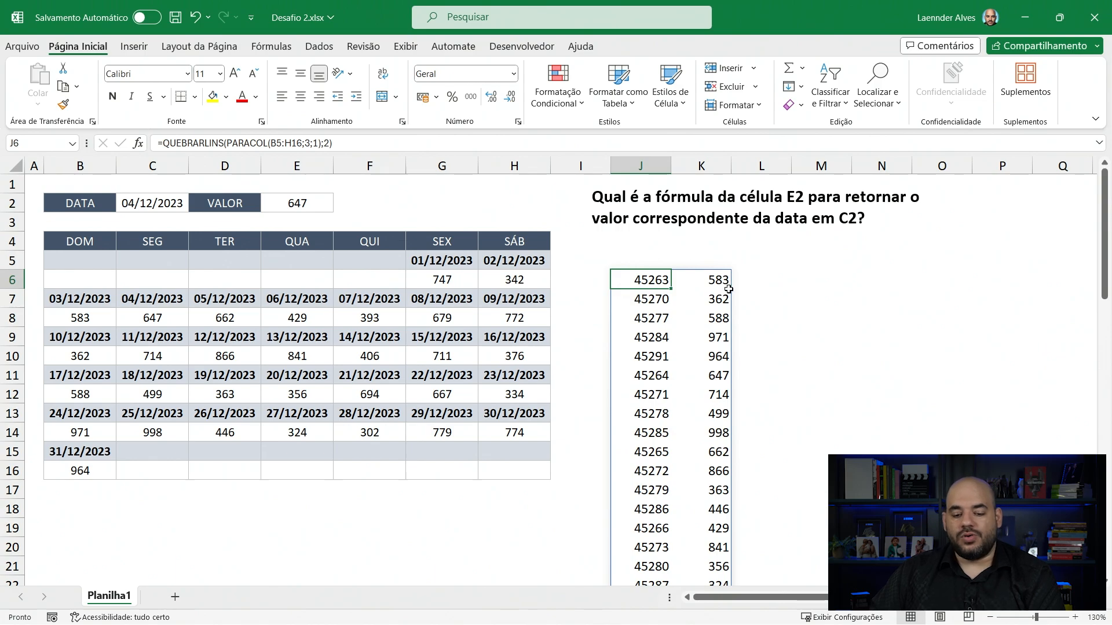
{"action": "left_click", "coordinate": [701, 280]}
{"action": "left_click", "coordinate": [655, 298]}
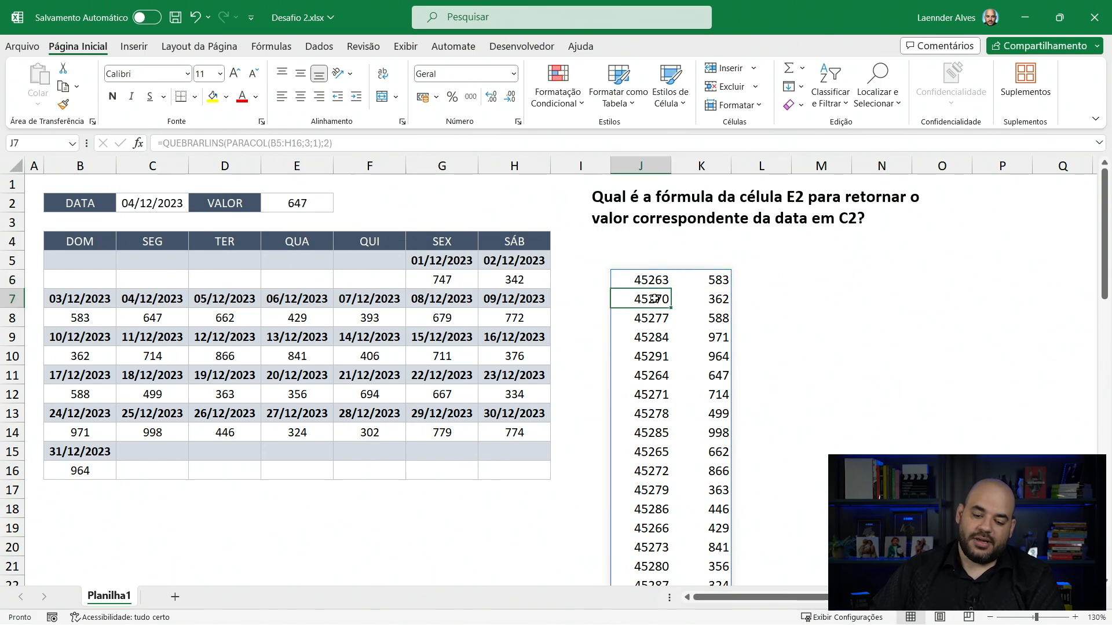
{"action": "left_click", "coordinate": [714, 299]}
{"action": "left_click", "coordinate": [657, 315]}
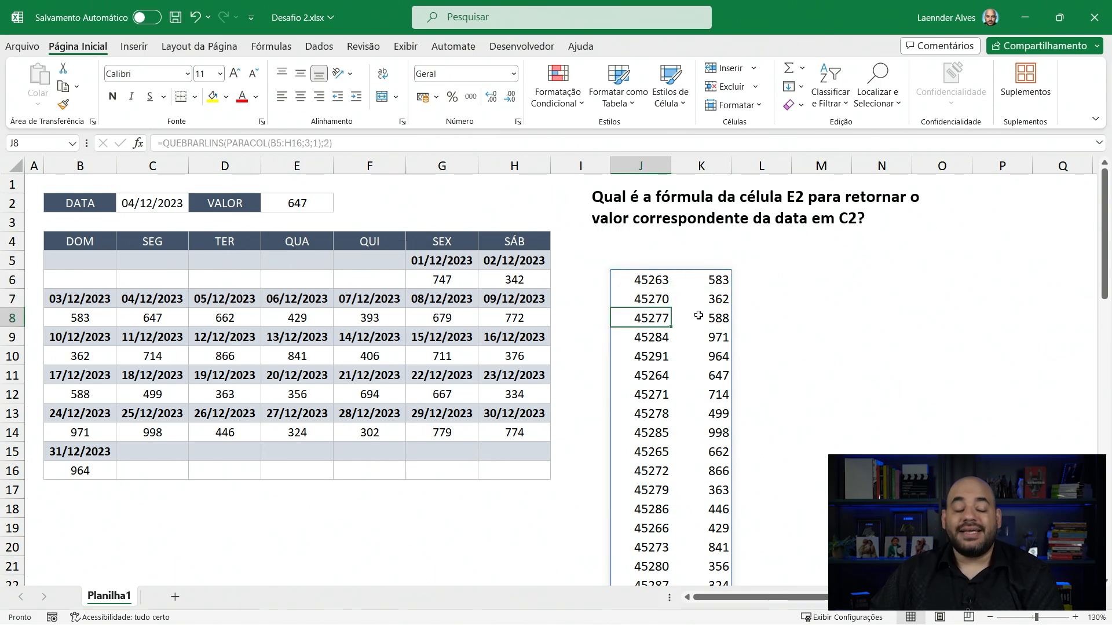
{"action": "left_click_drag", "start_coordinate": [652, 278], "coordinate": [654, 576]}
{"action": "scroll", "coordinate": [647, 463], "scroll_direction": "up", "scroll_amount": 6}
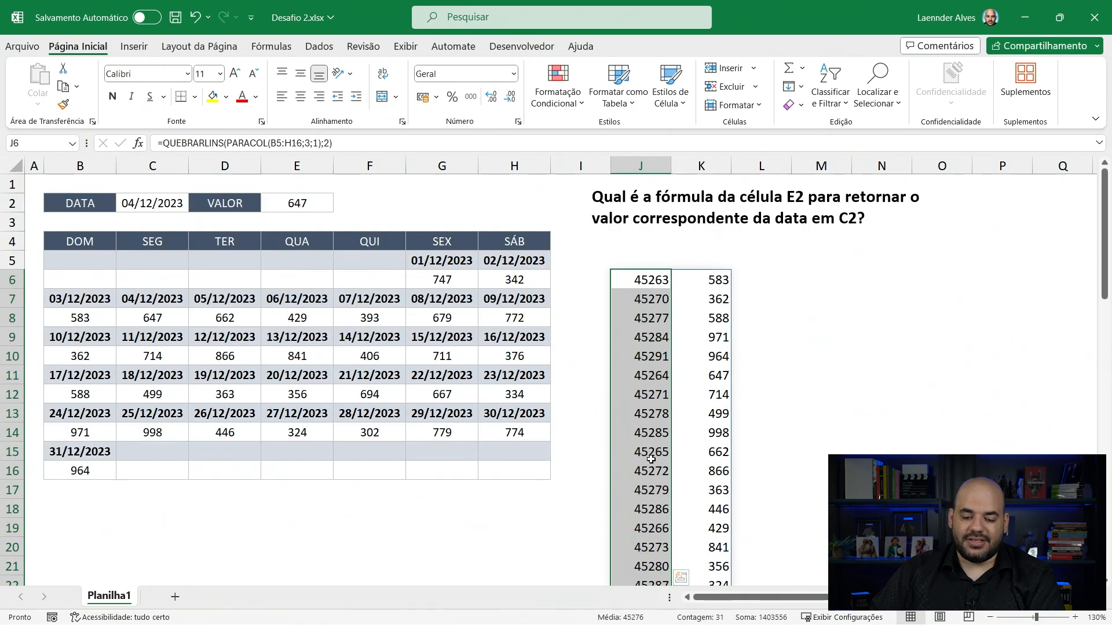
{"action": "left_click", "coordinate": [513, 73]}
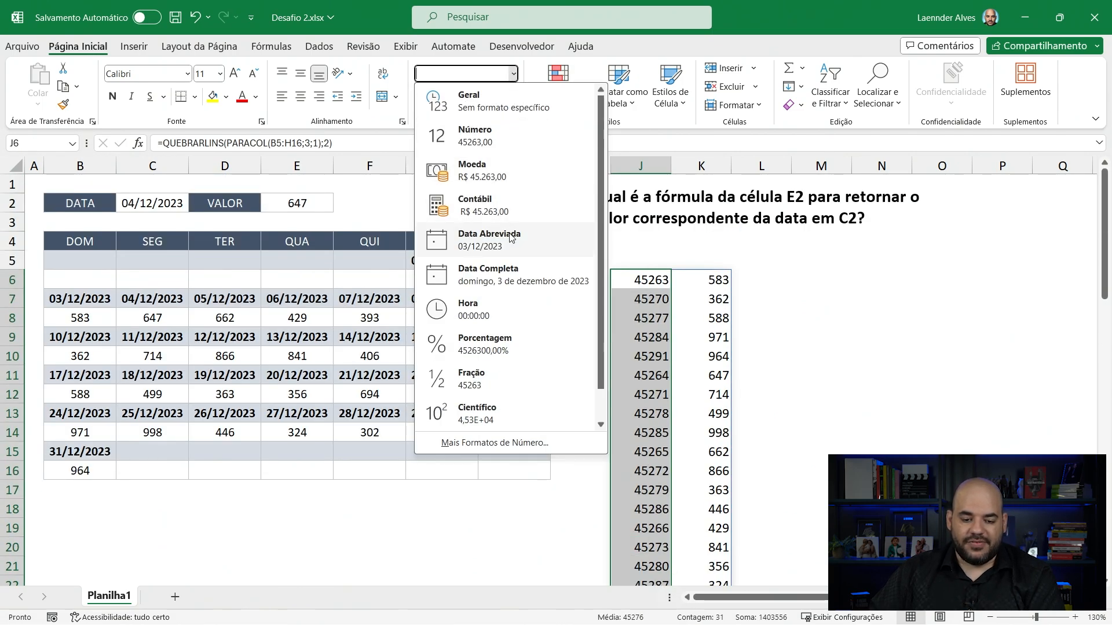
{"action": "left_click", "coordinate": [486, 235]}
Step: Examine the values in column K alongside the formatted dates in column J
{"action": "left_click_drag", "start_coordinate": [722, 281], "coordinate": [718, 565]}
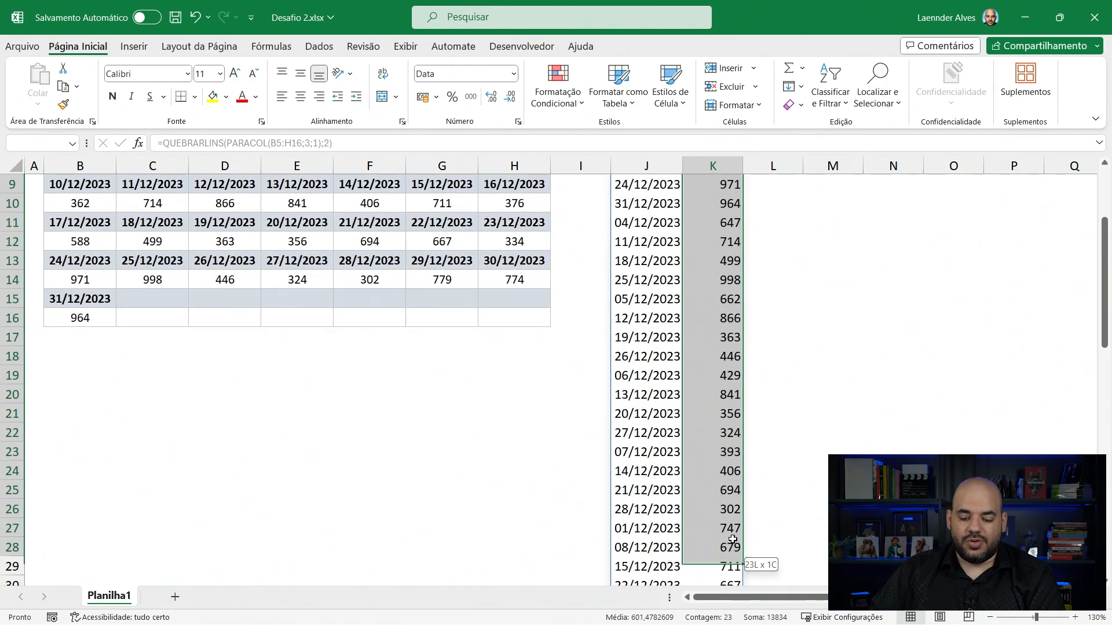
{"action": "scroll", "coordinate": [694, 335], "scroll_direction": "up", "scroll_amount": 3}
{"action": "left_click", "coordinate": [660, 297]}
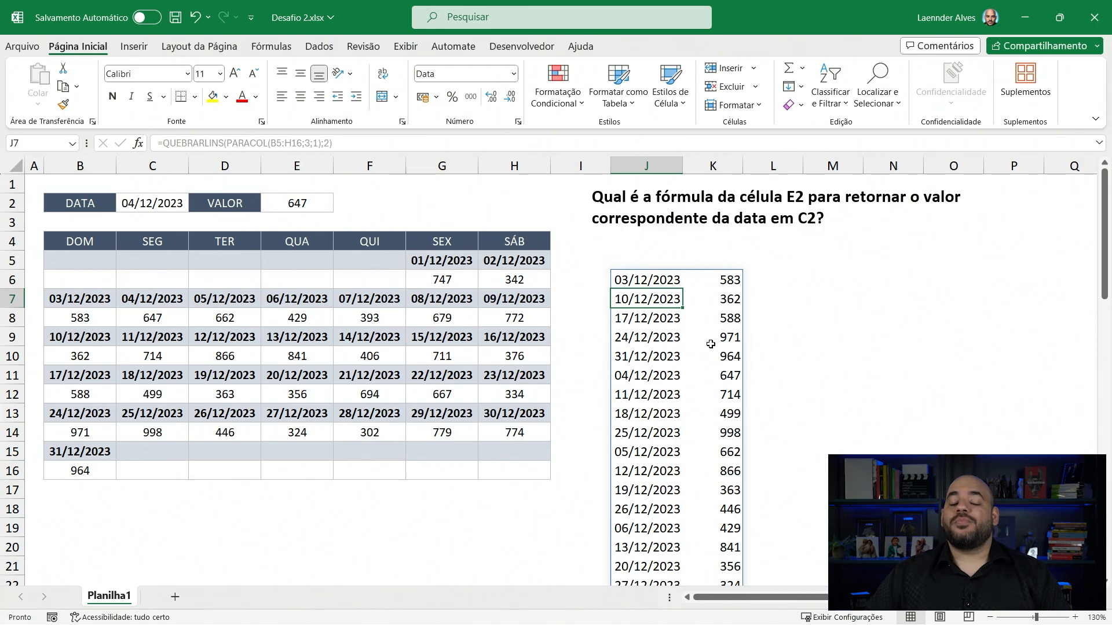
Step: Wrap the J6 formula in PROCV with C2 as the lookup value and the QUEBRARLINS result as the table array
{"action": "left_click", "coordinate": [658, 281]}
{"action": "key", "text": "F2"}
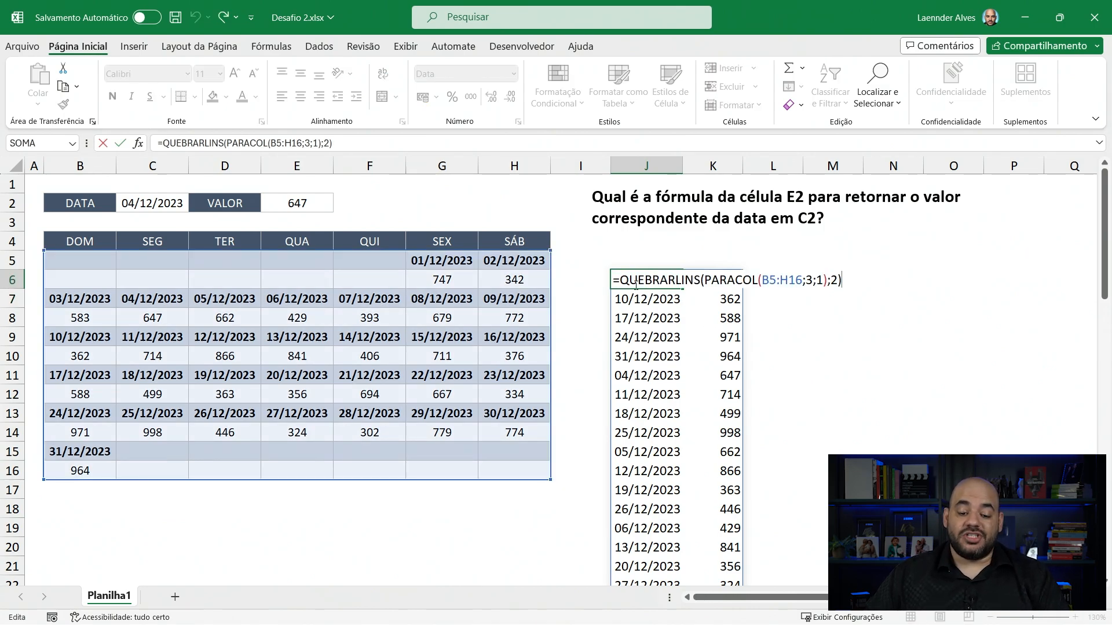
{"action": "left_click", "coordinate": [619, 280]}
{"action": "type", "text": "PROCV"}
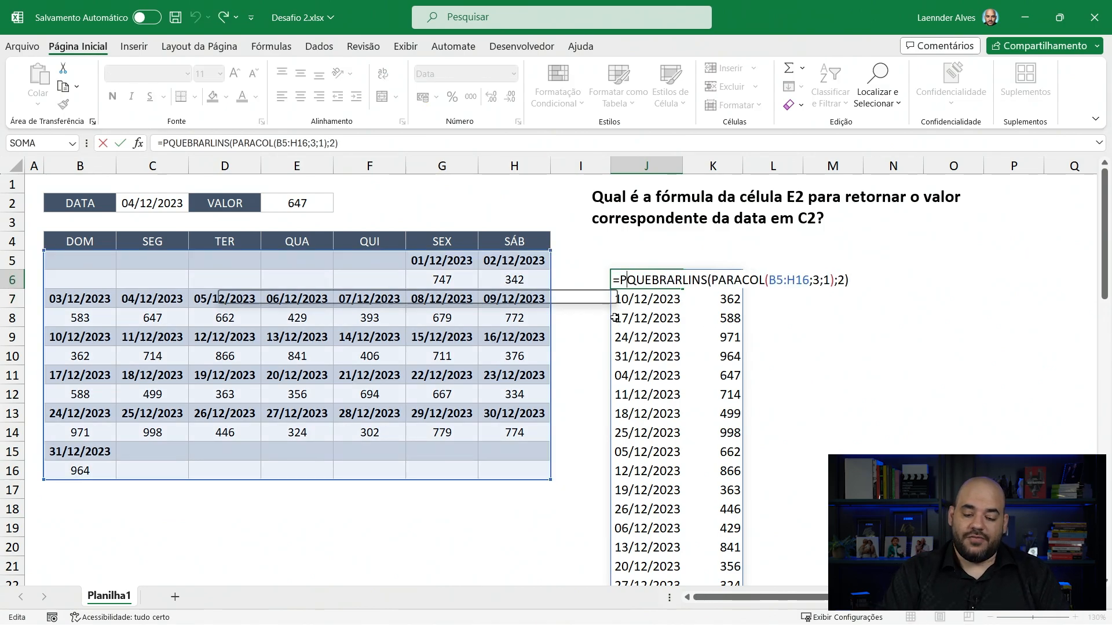
{"action": "type", "text": "("}
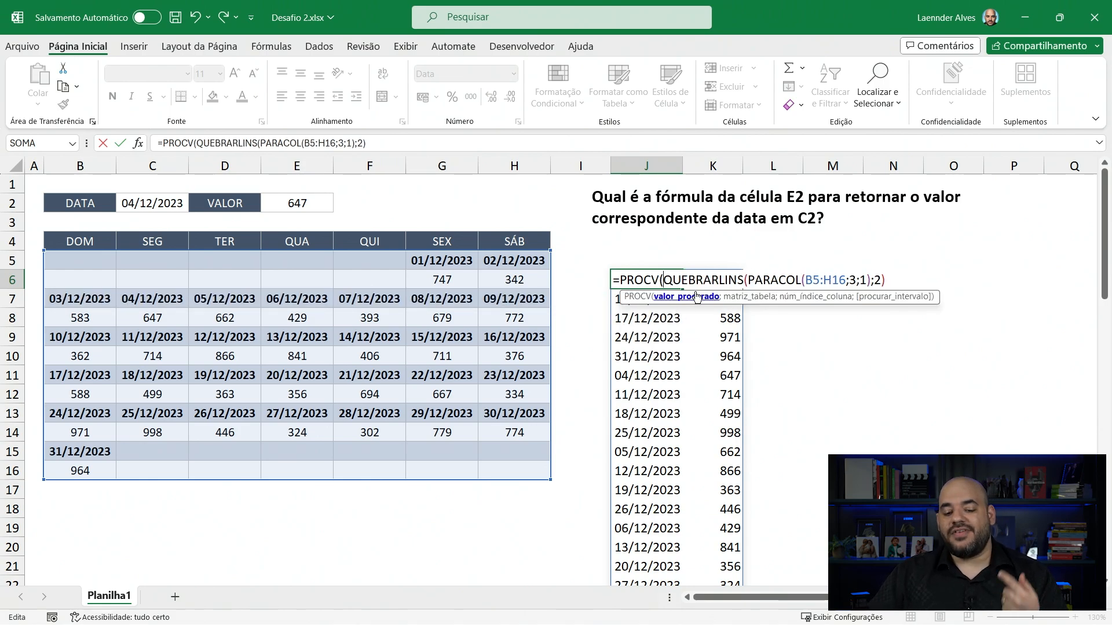
{"action": "left_click", "coordinate": [151, 204]}
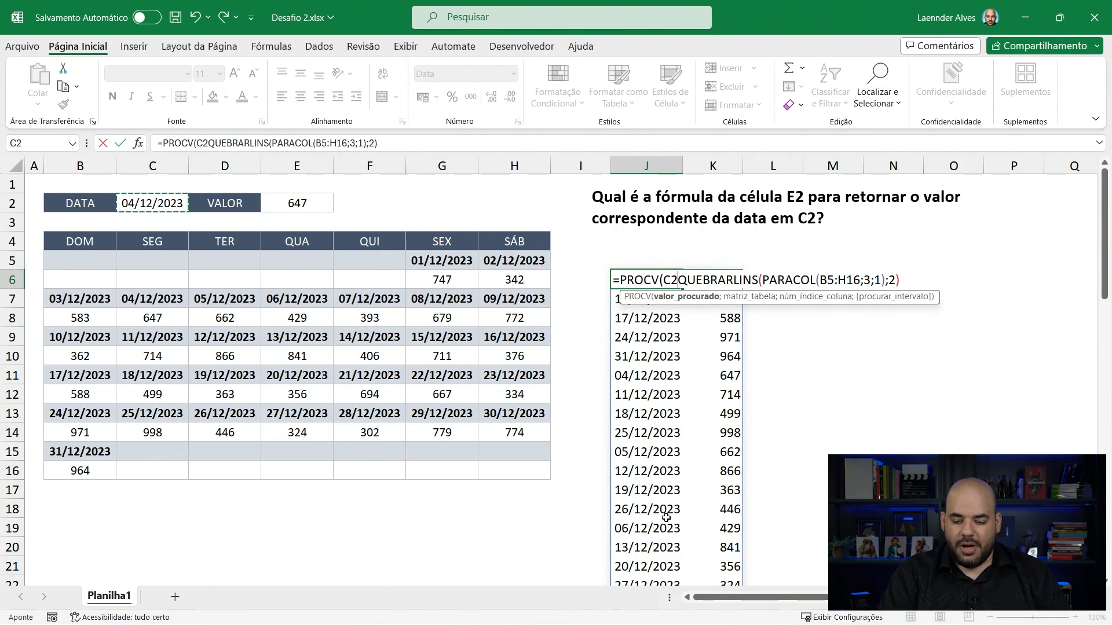
{"action": "type", "text": ";"}
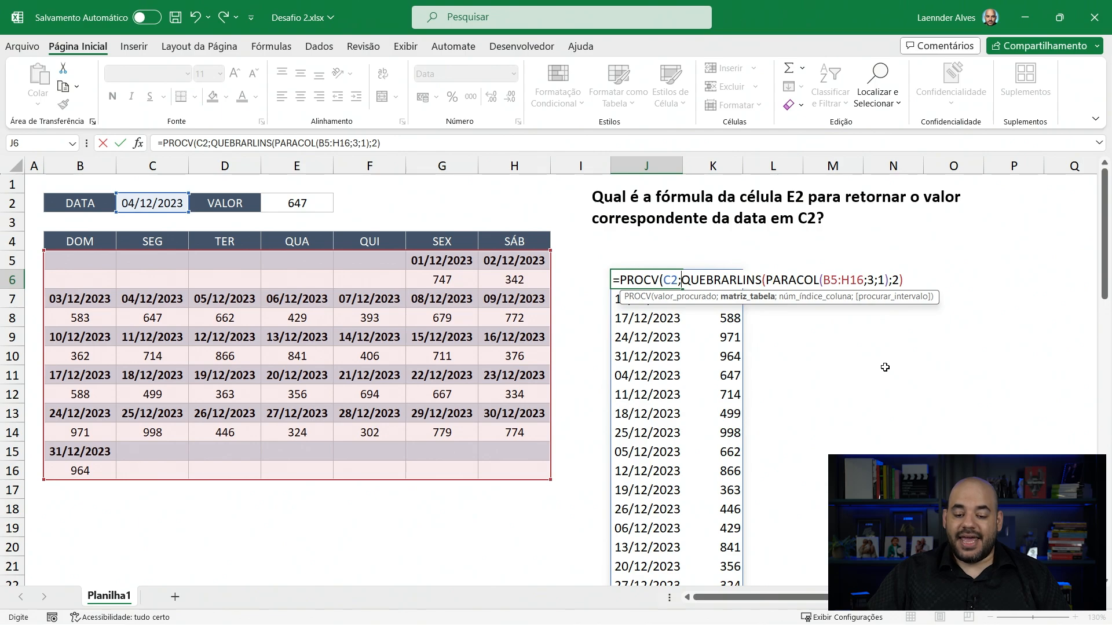
Step: Complete the J6 formula with column index 2 and exact match 0, giving =PROCV(C2;QUEBRARLINS(PARACOL(B5:H16;3;1);2);2;0)
{"action": "left_click_drag", "start_coordinate": [682, 281], "coordinate": [913, 286]}
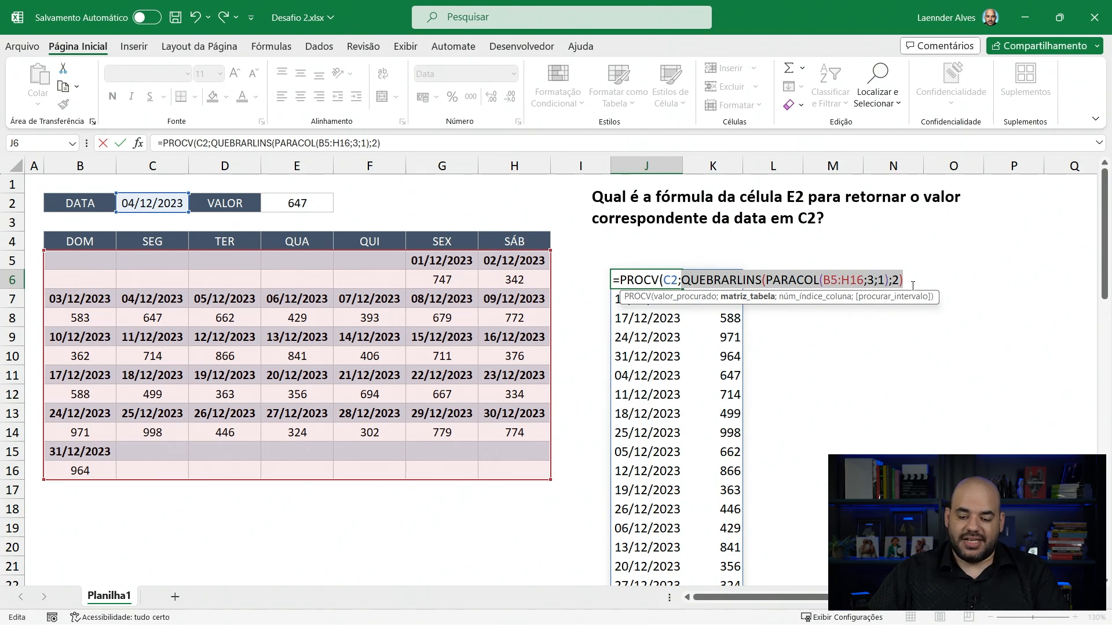
{"action": "left_click", "coordinate": [914, 281]}
{"action": "type", "text": ";"}
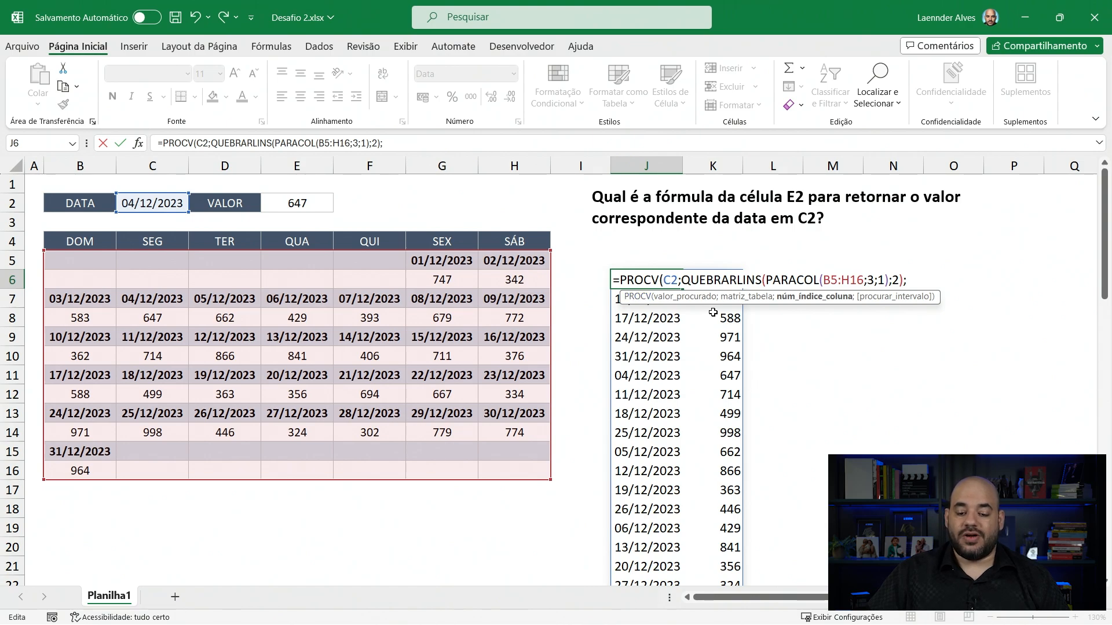
{"action": "type", "text": "2"}
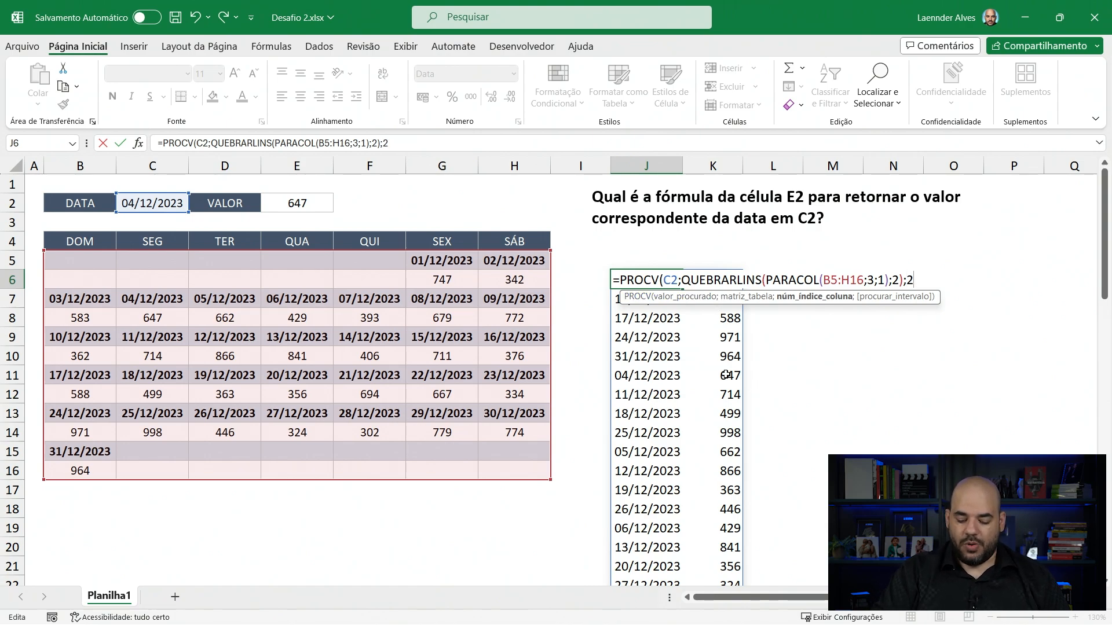
{"action": "type", "text": ";"}
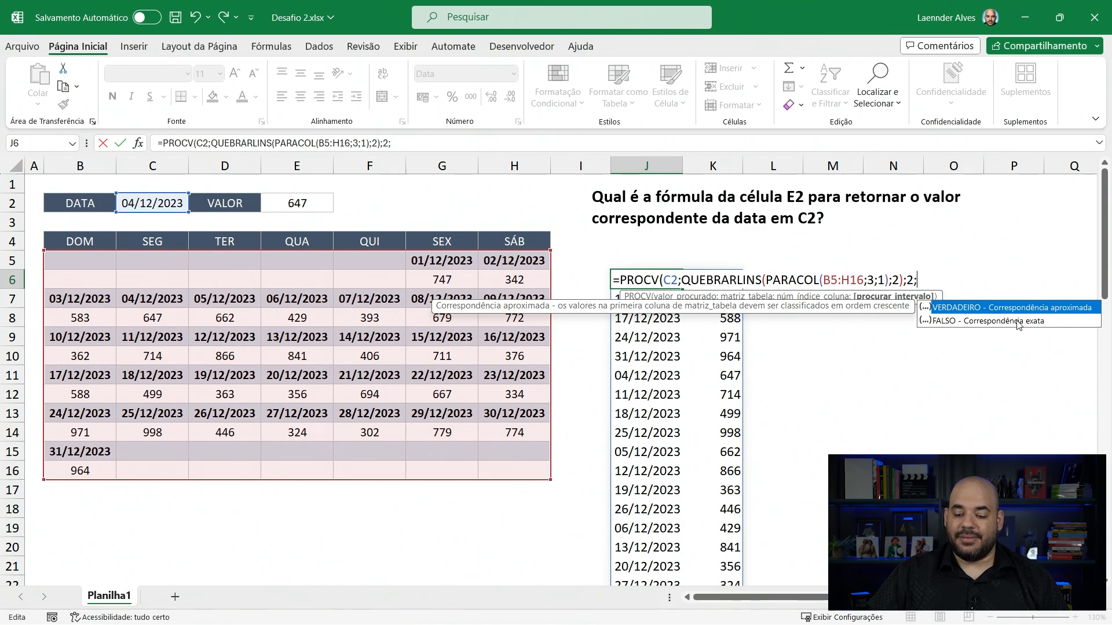
{"action": "type", "text": "0"}
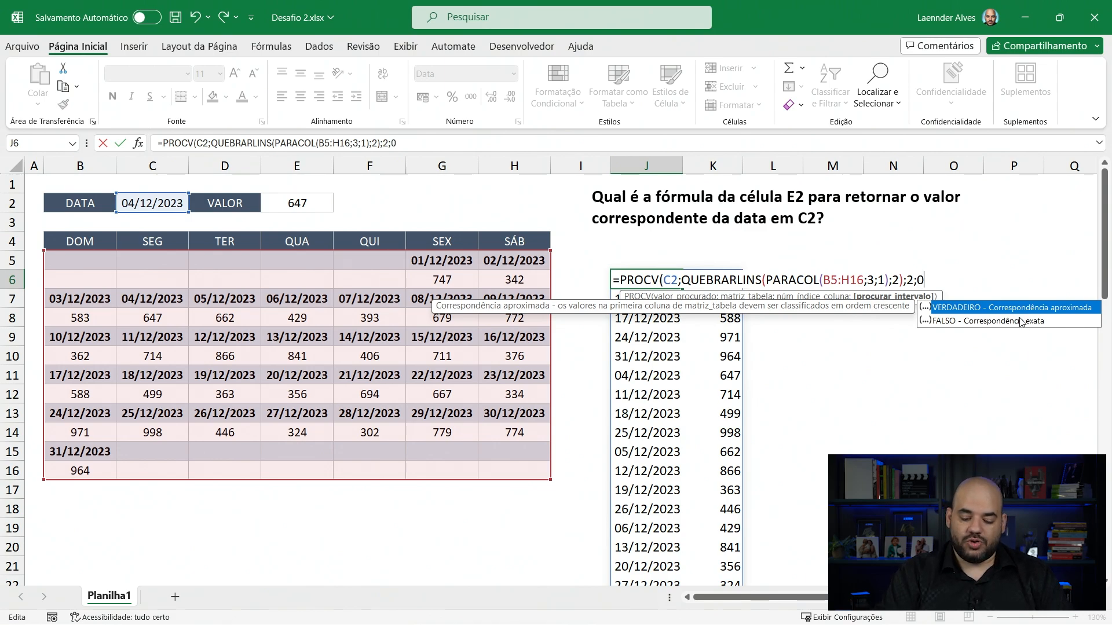
{"action": "type", "text": ")"}
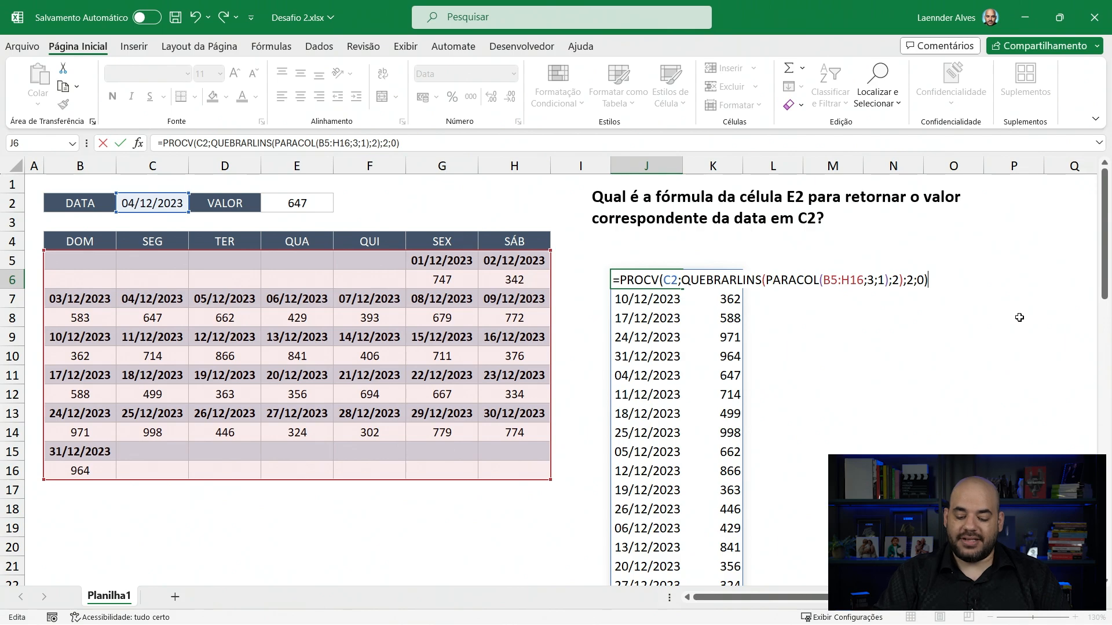
{"action": "key", "text": "Return"}
Step: Format the PROCV result in J6 as Geral
{"action": "left_click", "coordinate": [652, 274]}
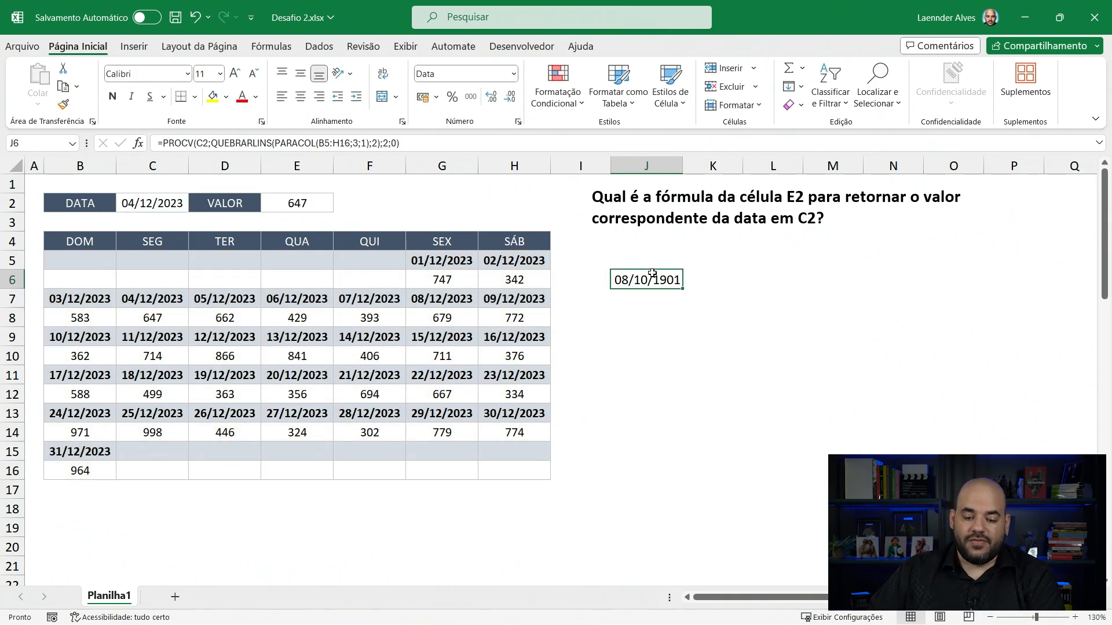
{"action": "left_click", "coordinate": [513, 74]}
{"action": "left_click", "coordinate": [464, 96]}
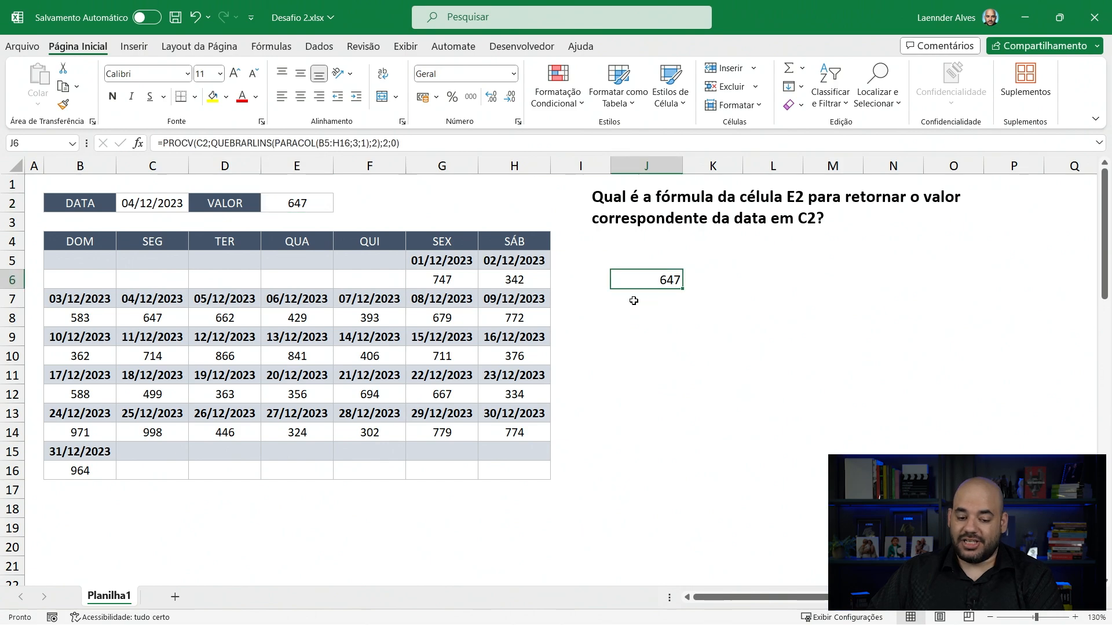
Step: Format the date in C2 as Geral and enter 45264 as the calendar value in G6 to test both formulas
{"action": "left_click", "coordinate": [150, 198]}
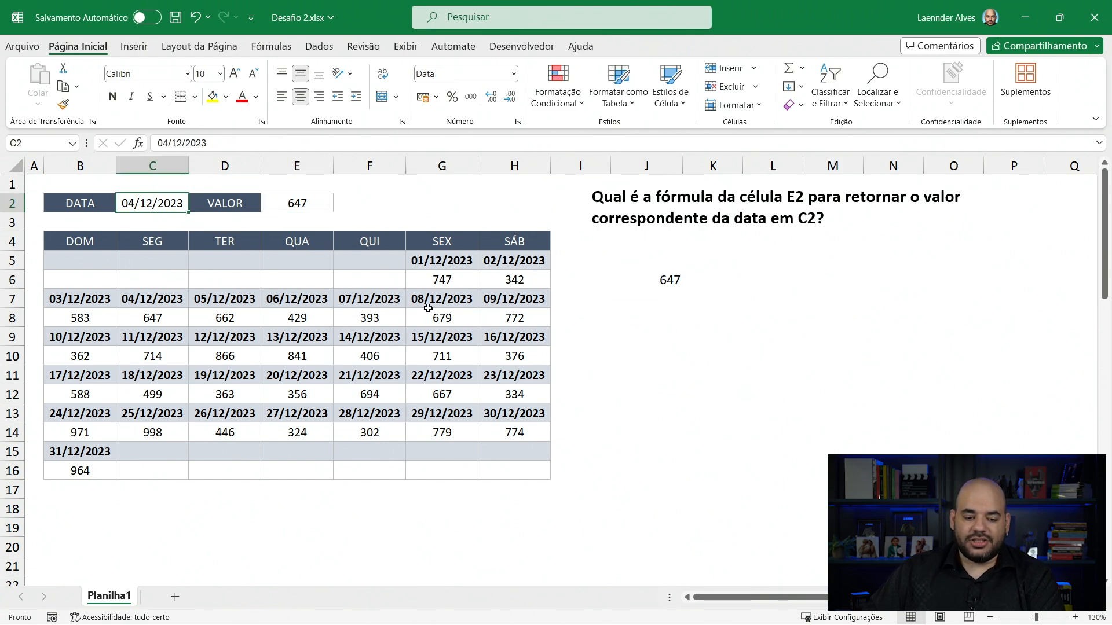
{"action": "left_click", "coordinate": [513, 74]}
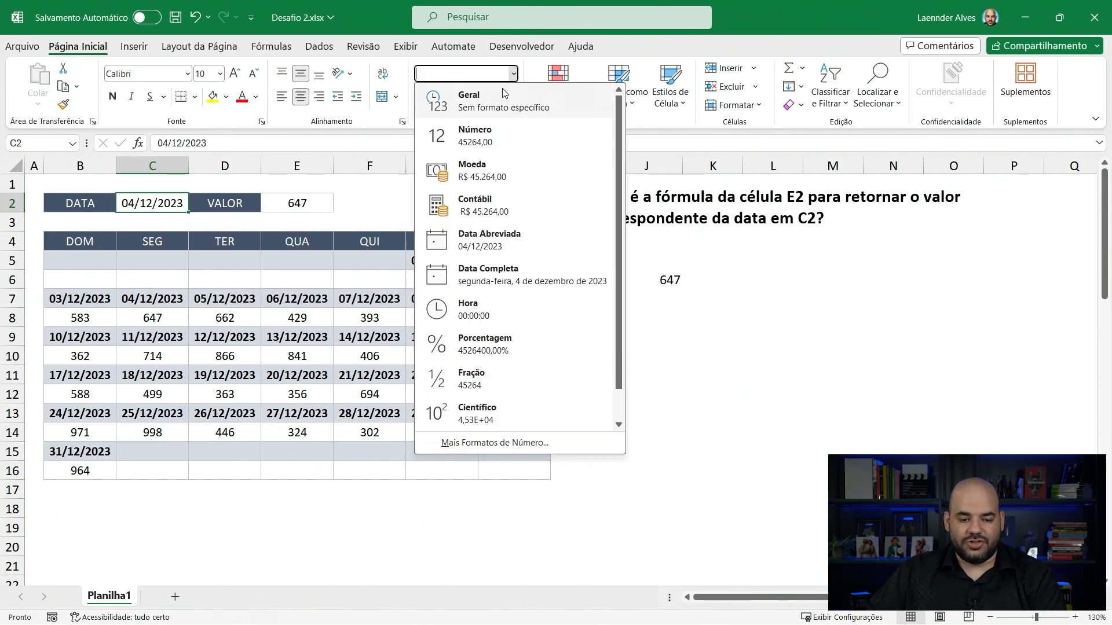
{"action": "left_click", "coordinate": [484, 107]}
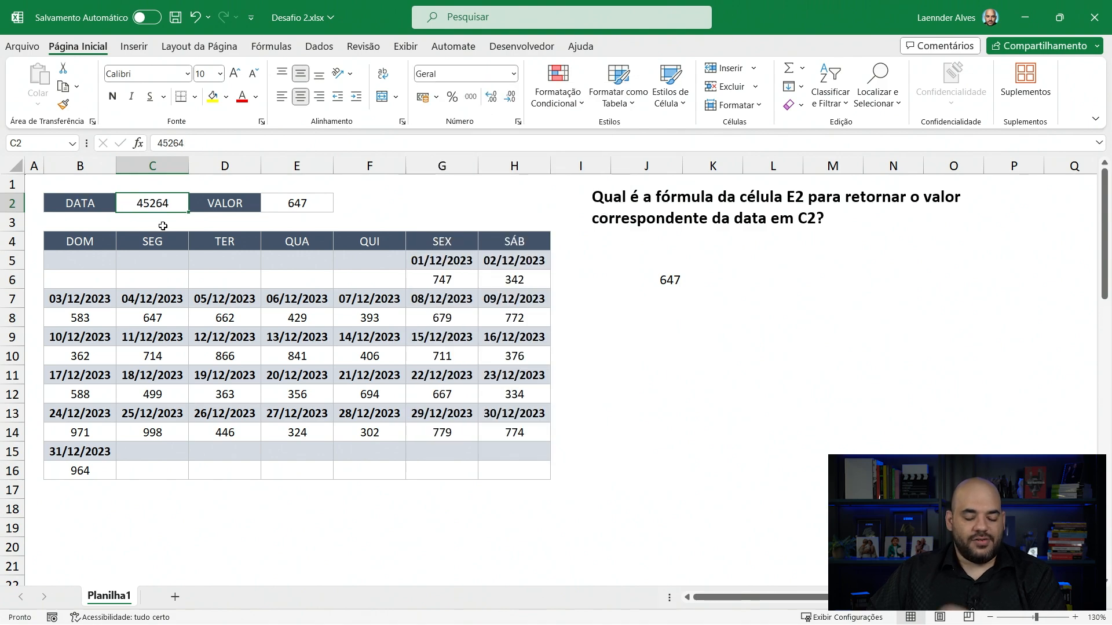
{"action": "left_click", "coordinate": [441, 267]}
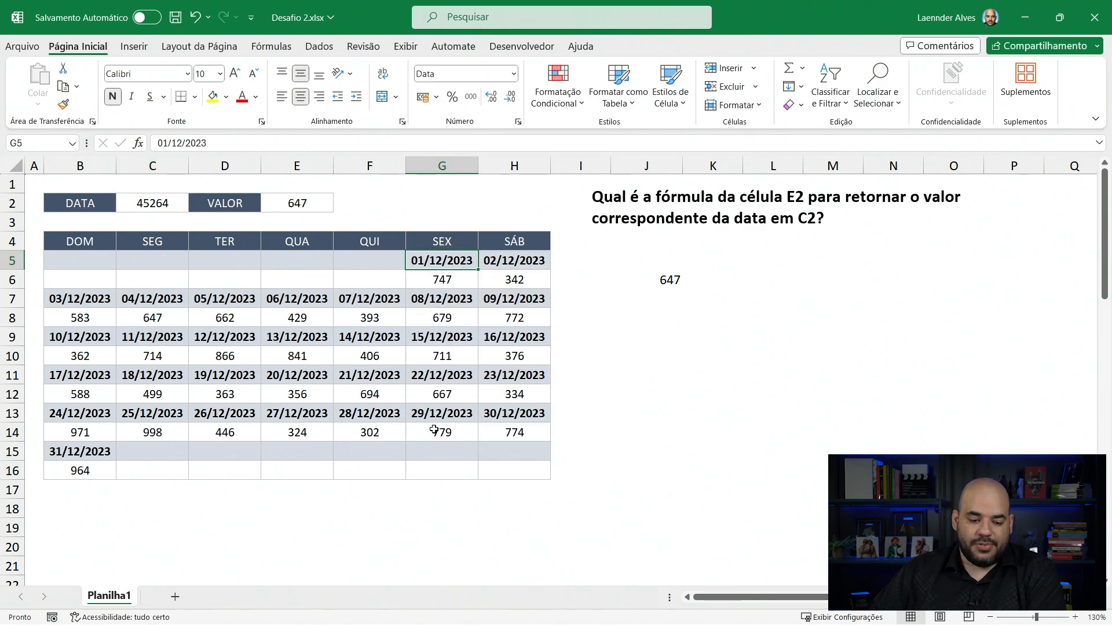
{"action": "key", "text": "Down"}
{"action": "type", "text": "45264"}
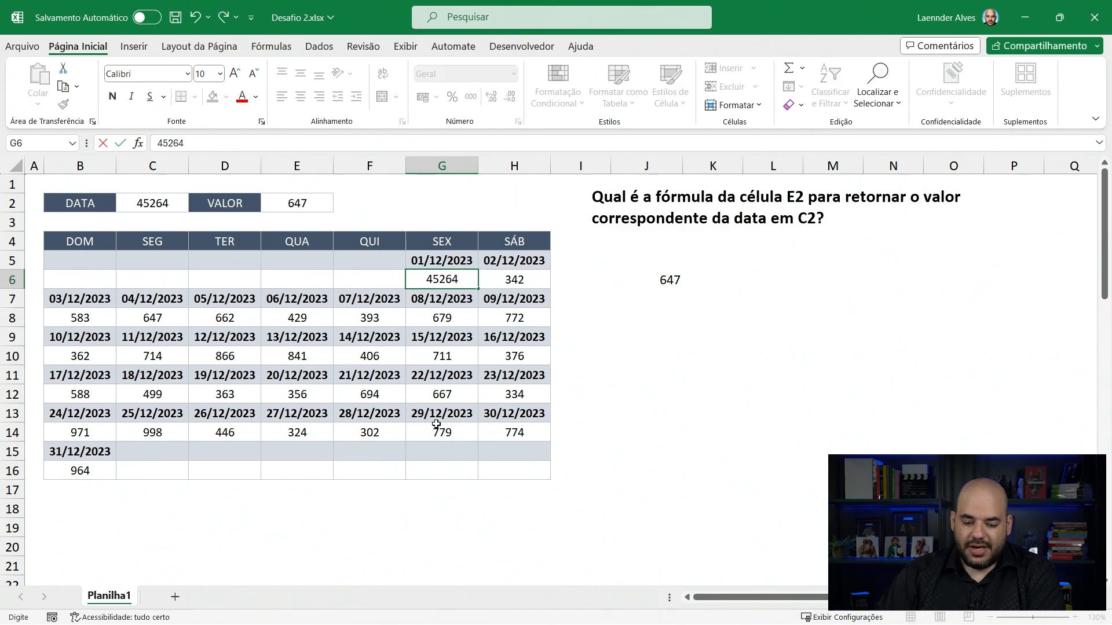
{"action": "key", "text": "Return"}
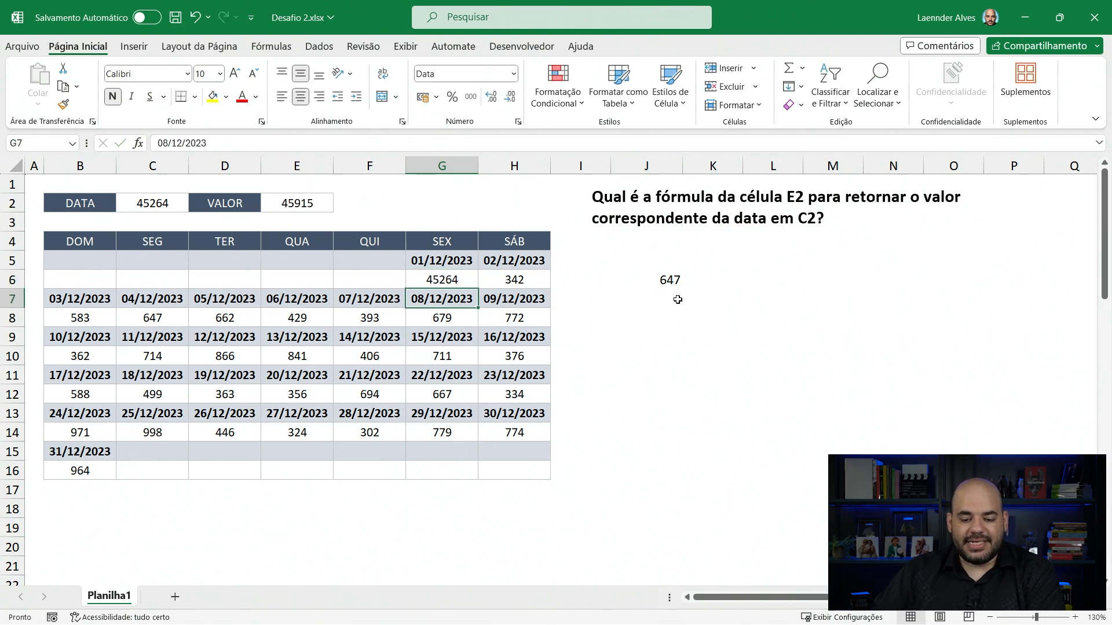
Step: Compare the PROCV formula in J6 with the SOMASE formula in E2
{"action": "left_click", "coordinate": [664, 282]}
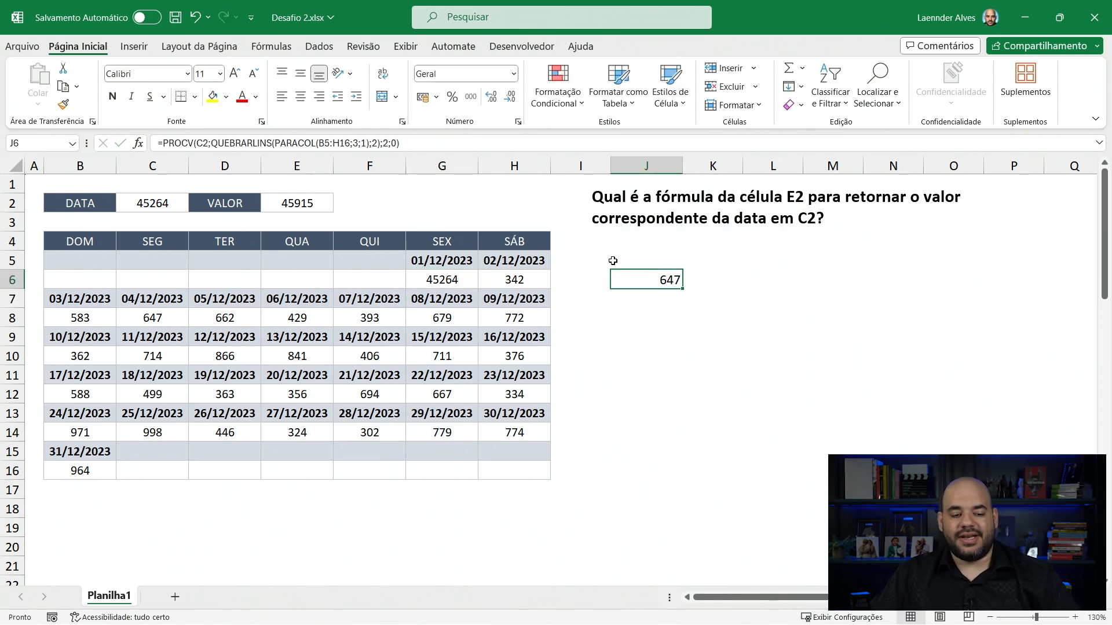
{"action": "key", "text": "F2"}
{"action": "key", "text": "Escape"}
{"action": "left_click", "coordinate": [315, 204]}
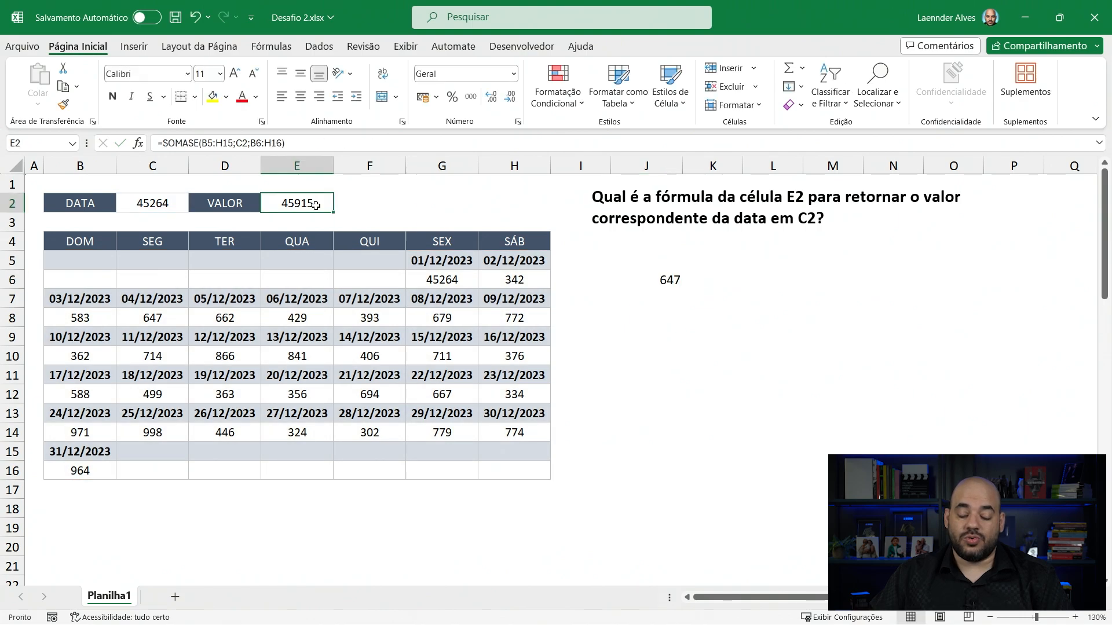
{"action": "left_click", "coordinate": [637, 317]}
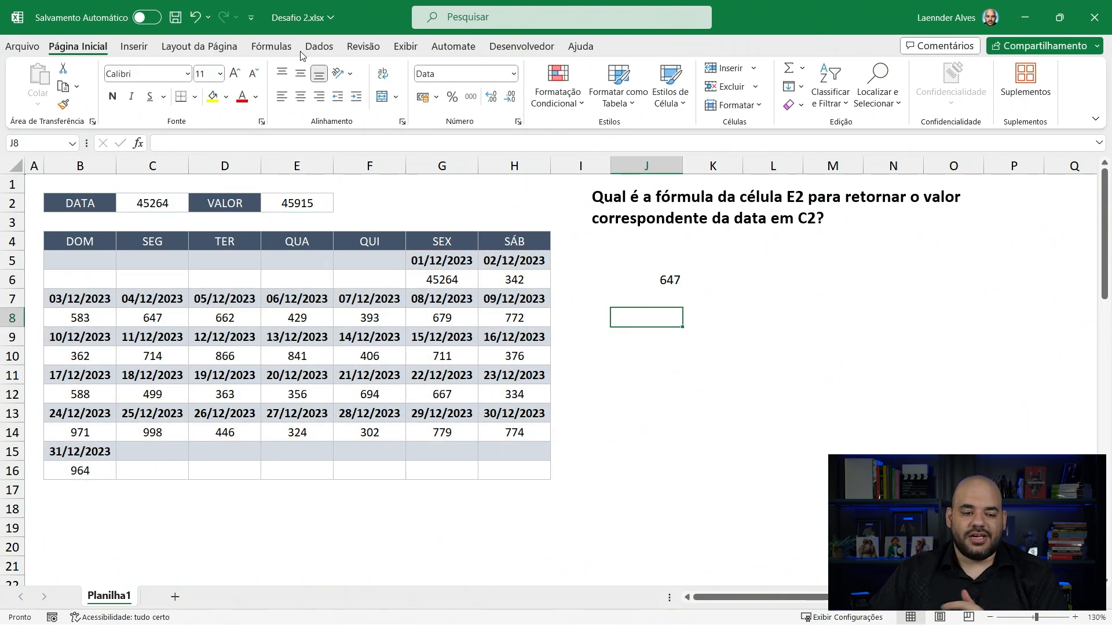
Step: Undo the G6 test entry, the Geral formats on C2 and J6, and the PROCV wrapping in J6
{"action": "left_click", "coordinate": [196, 25]}
{"action": "left_click", "coordinate": [196, 25]}
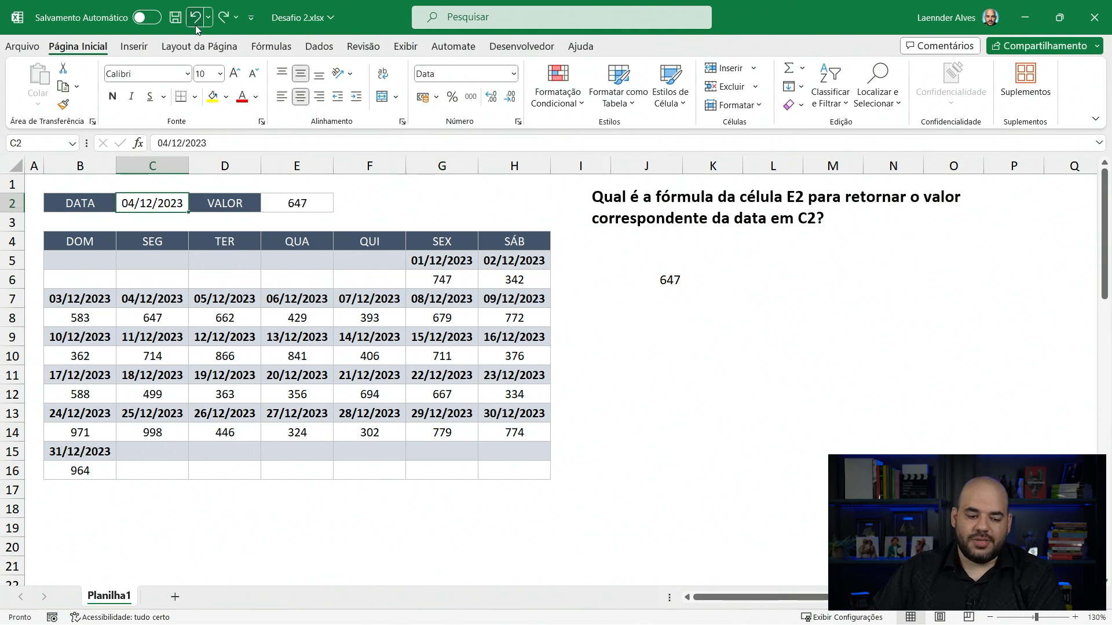
{"action": "left_click", "coordinate": [193, 26]}
{"action": "left_click", "coordinate": [190, 27]}
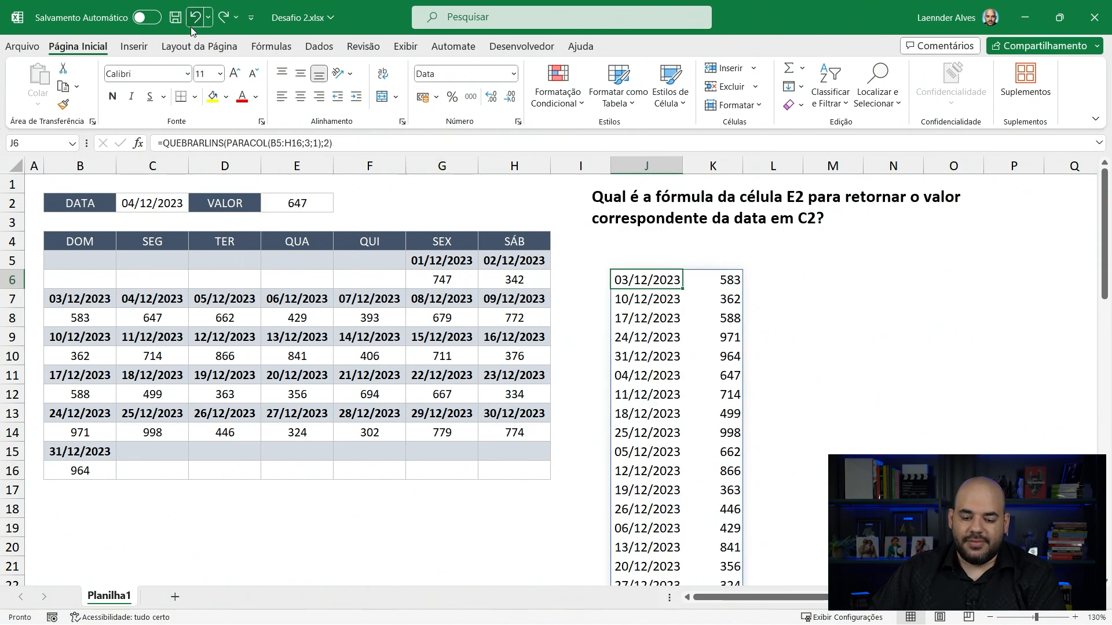
Step: Review PARACOL's ignore options in the J6 formula and reselect 3 - Ignorar espaços em branco e erros
{"action": "key", "text": "F2"}
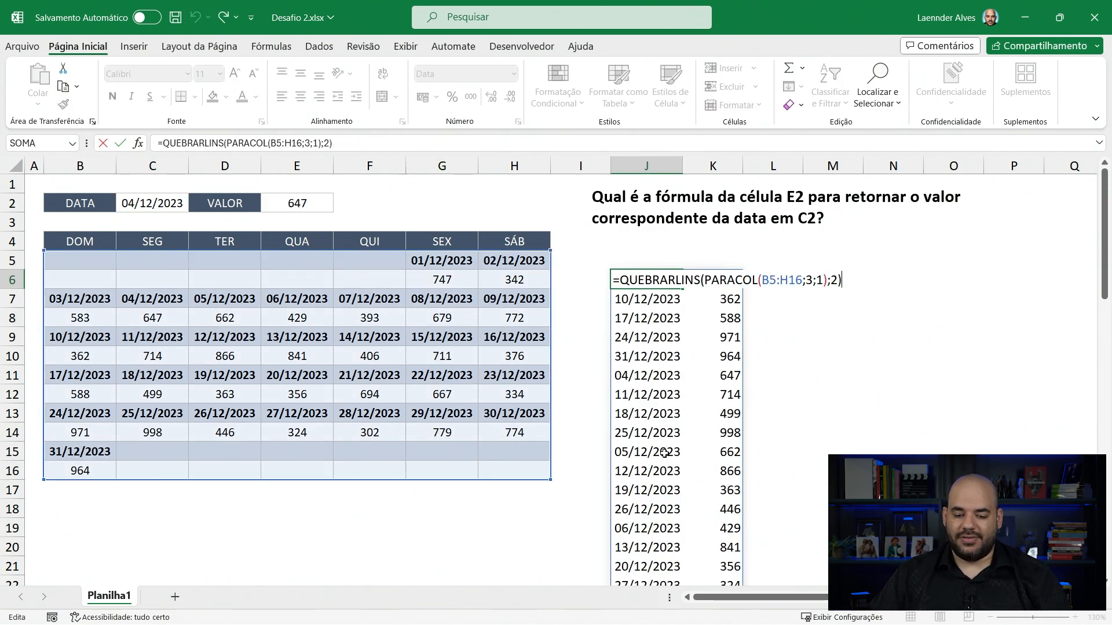
{"action": "left_click", "coordinate": [811, 282]}
{"action": "double_click", "coordinate": [811, 282]}
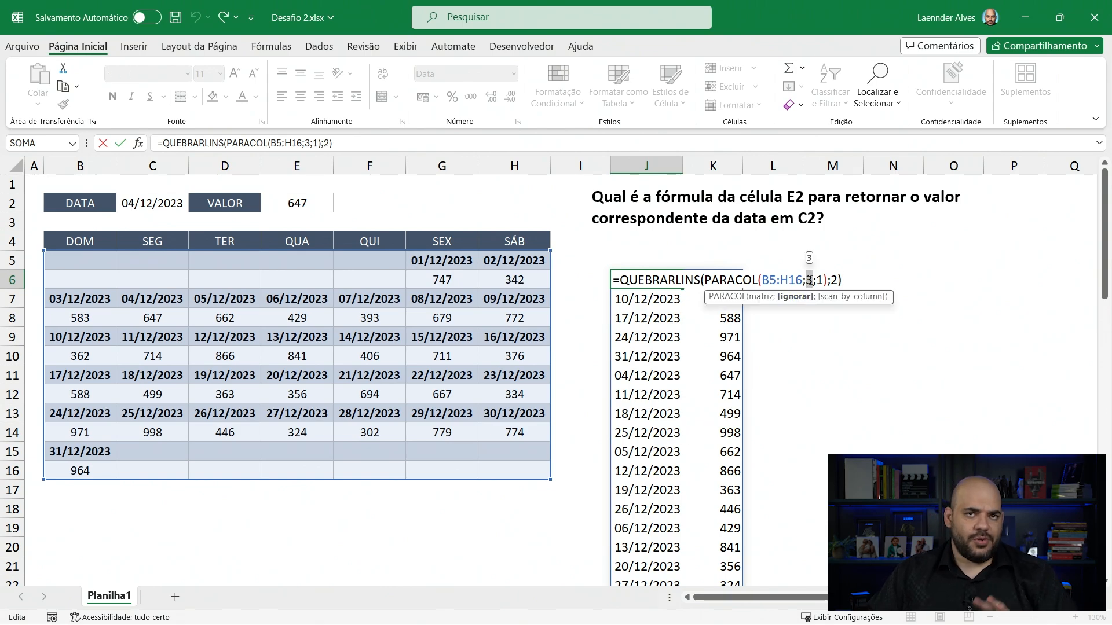
{"action": "key", "text": "BackSpace"}
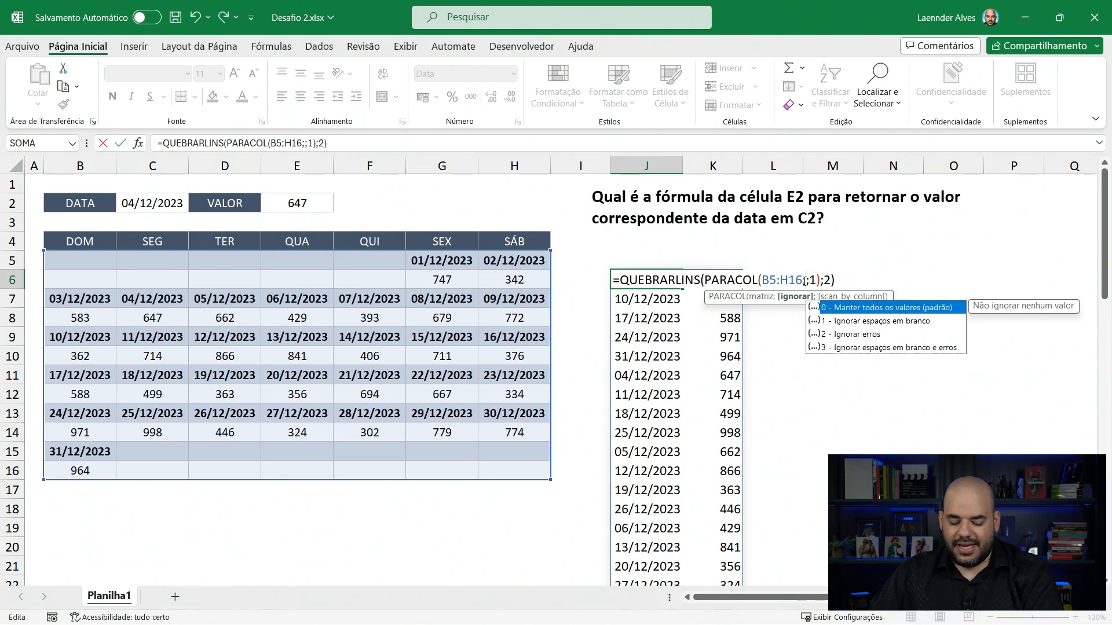
{"action": "double_click", "coordinate": [862, 348]}
{"action": "key", "text": "ctrl+Return"}
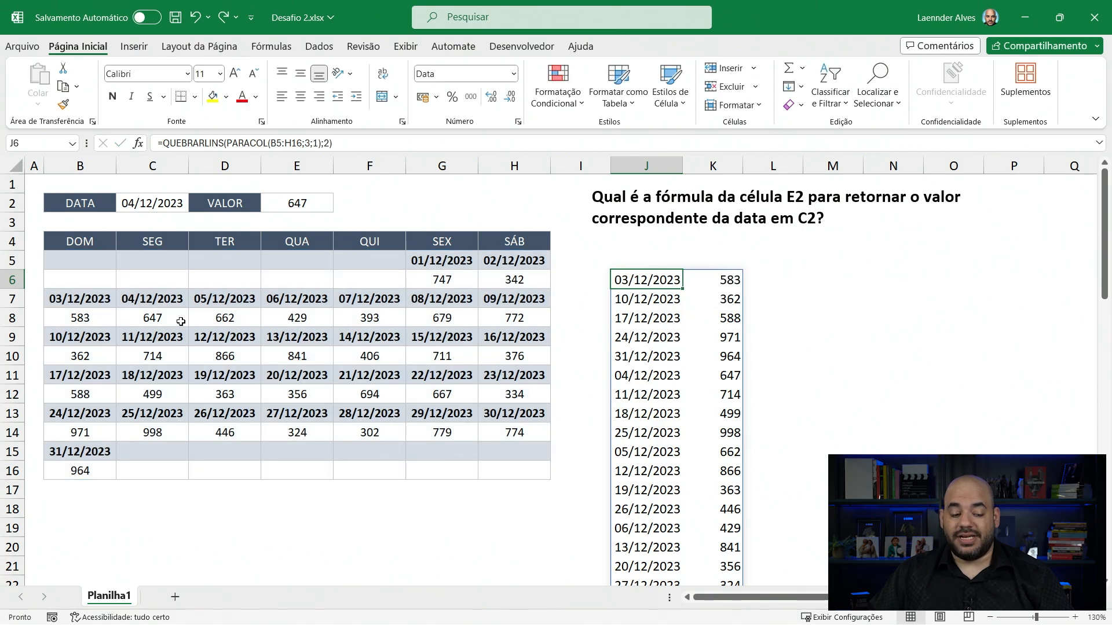
Step: Clear the calendar value in B8 and inspect the start of the resulting list in J6
{"action": "left_click", "coordinate": [99, 318]}
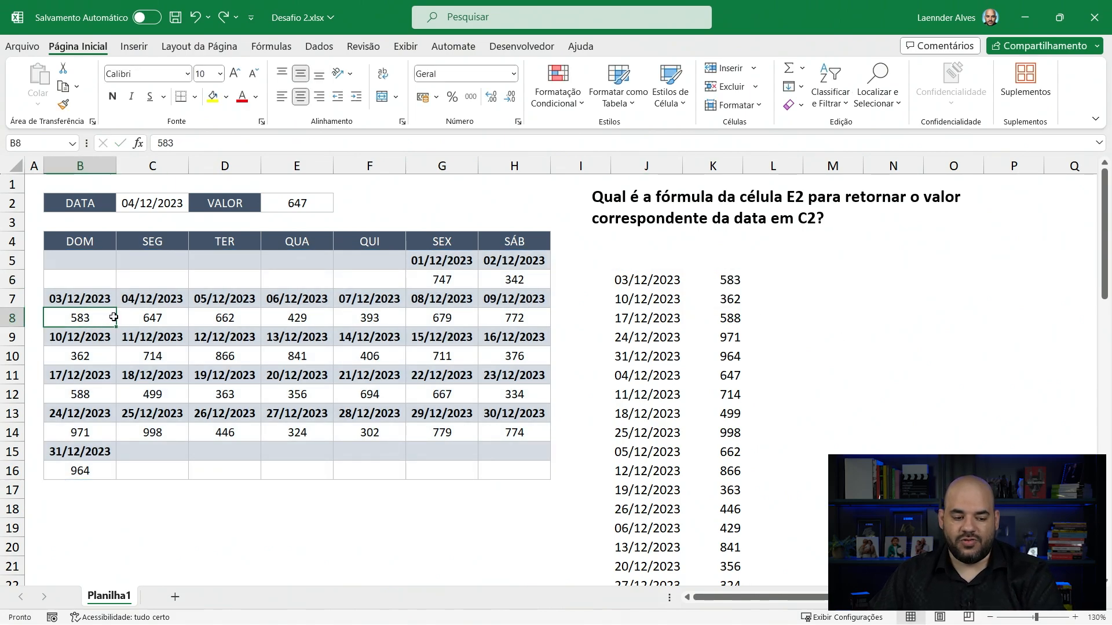
{"action": "key", "text": "Delete"}
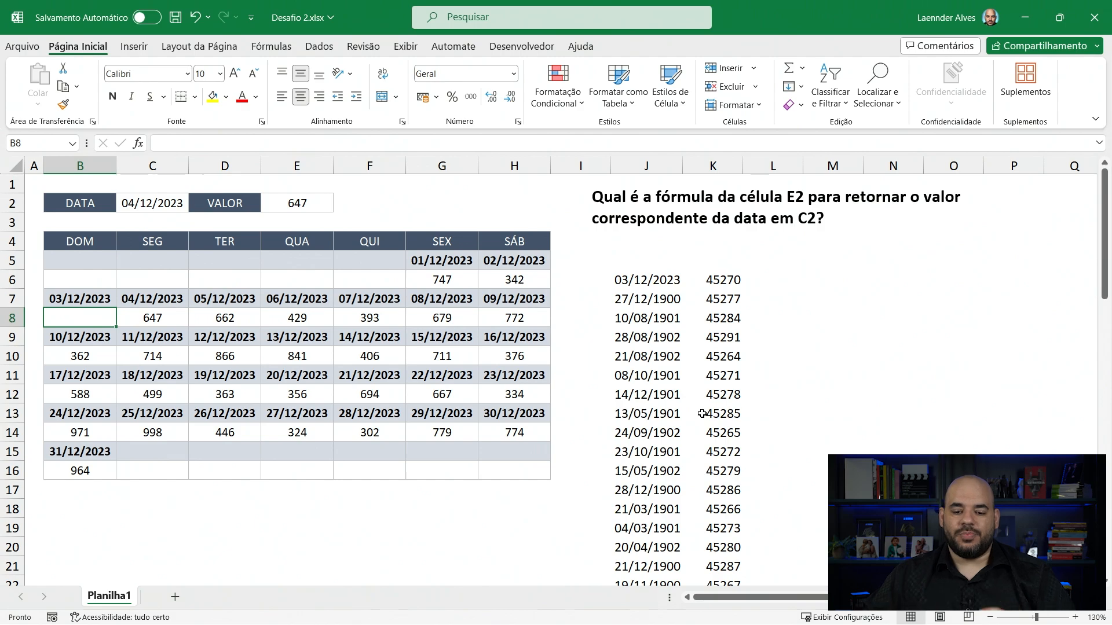
{"action": "left_click", "coordinate": [646, 280]}
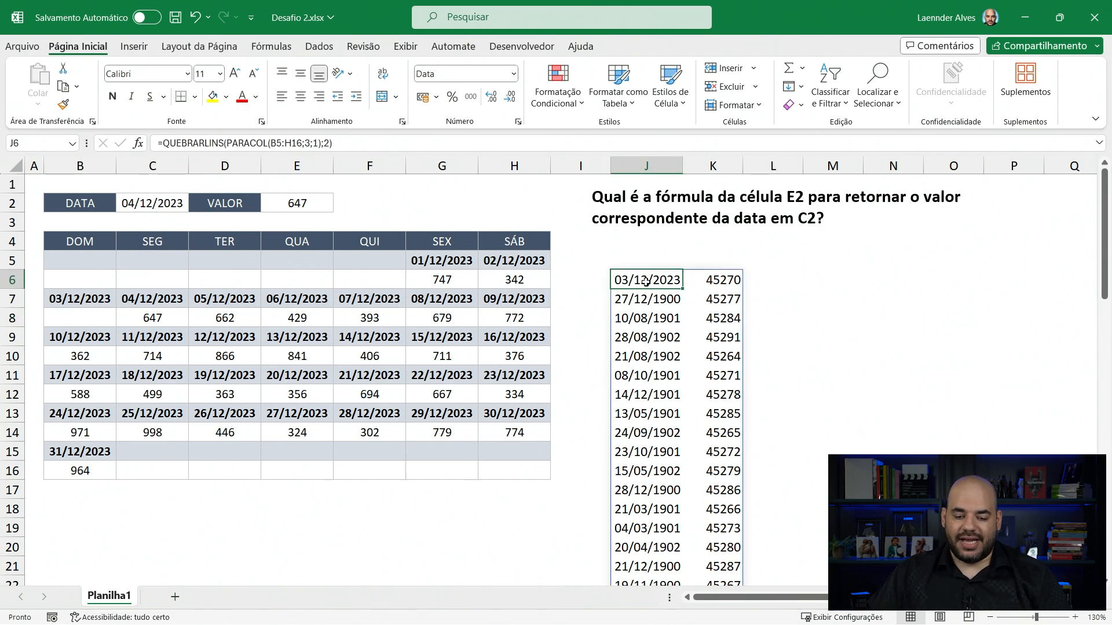
Step: Format the date and value list in J6:K36 as Geral
{"action": "left_click_drag", "start_coordinate": [642, 281], "coordinate": [712, 471]}
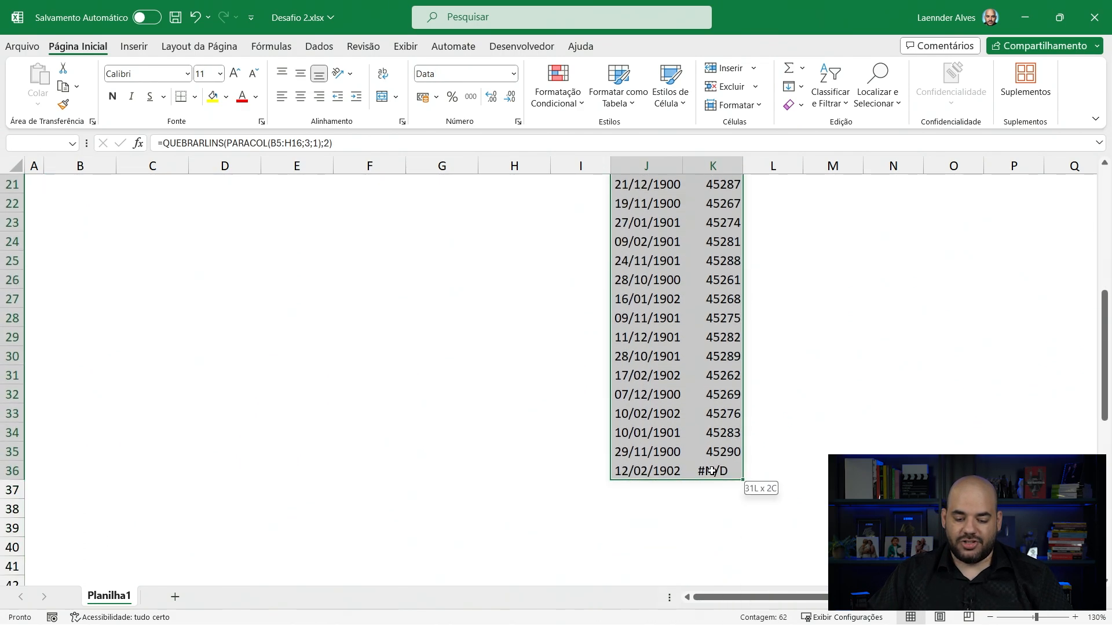
{"action": "left_click", "coordinate": [513, 74]}
{"action": "left_click", "coordinate": [497, 101]}
{"action": "scroll", "coordinate": [681, 300], "scroll_direction": "up", "scroll_amount": 7}
{"action": "left_click", "coordinate": [661, 281]}
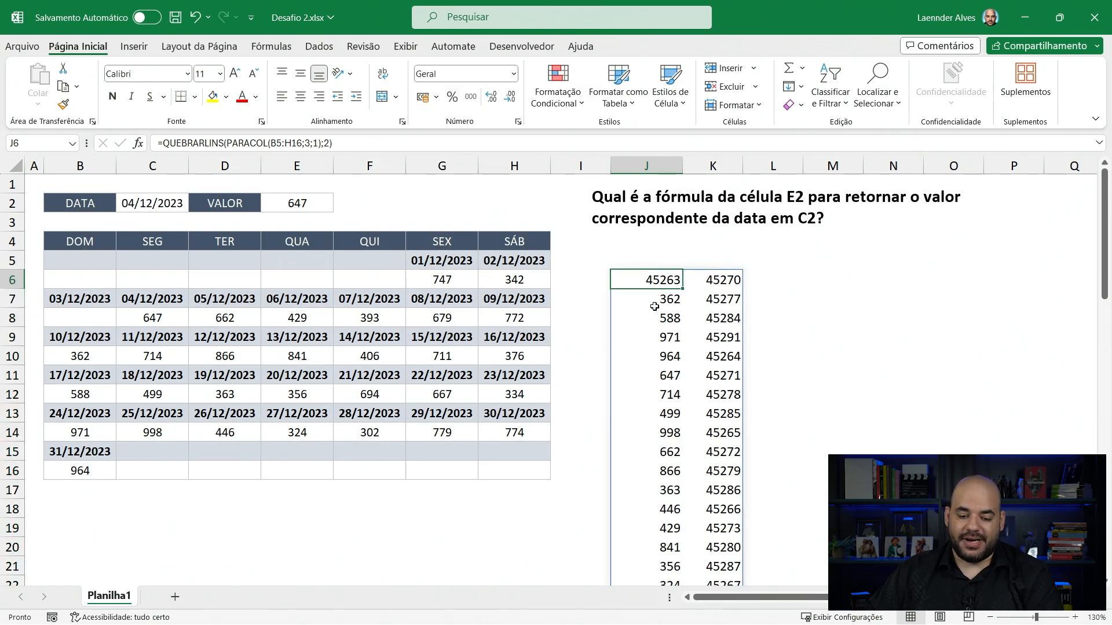
Step: Clear the calendar value in D10 and inspect the effect on the date and value list starting at J6
{"action": "left_click", "coordinate": [73, 318]}
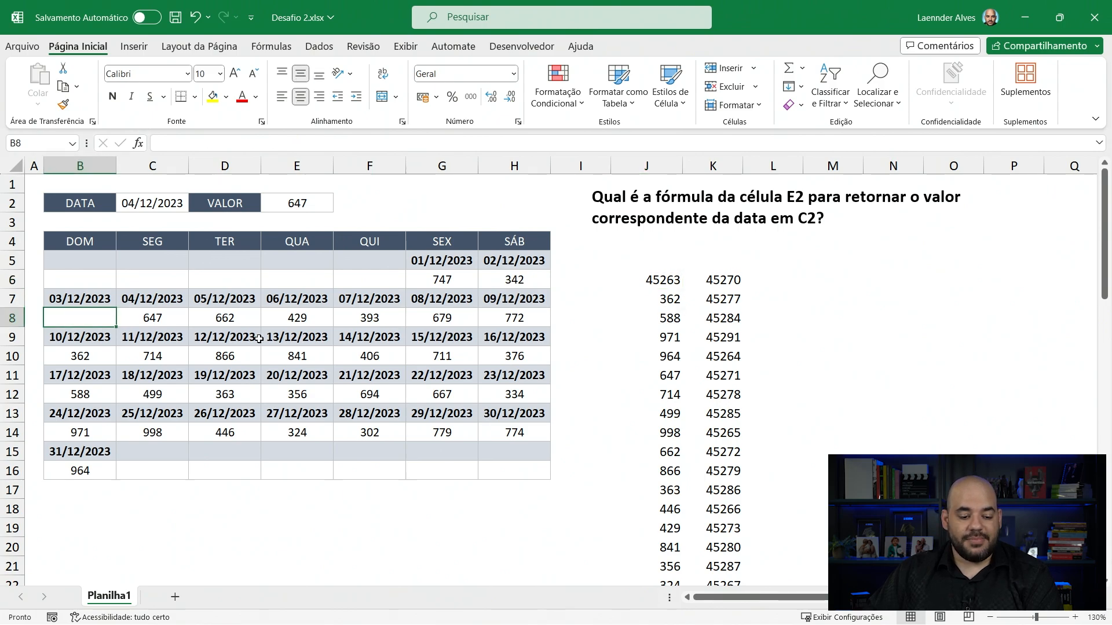
{"action": "left_click", "coordinate": [248, 355]}
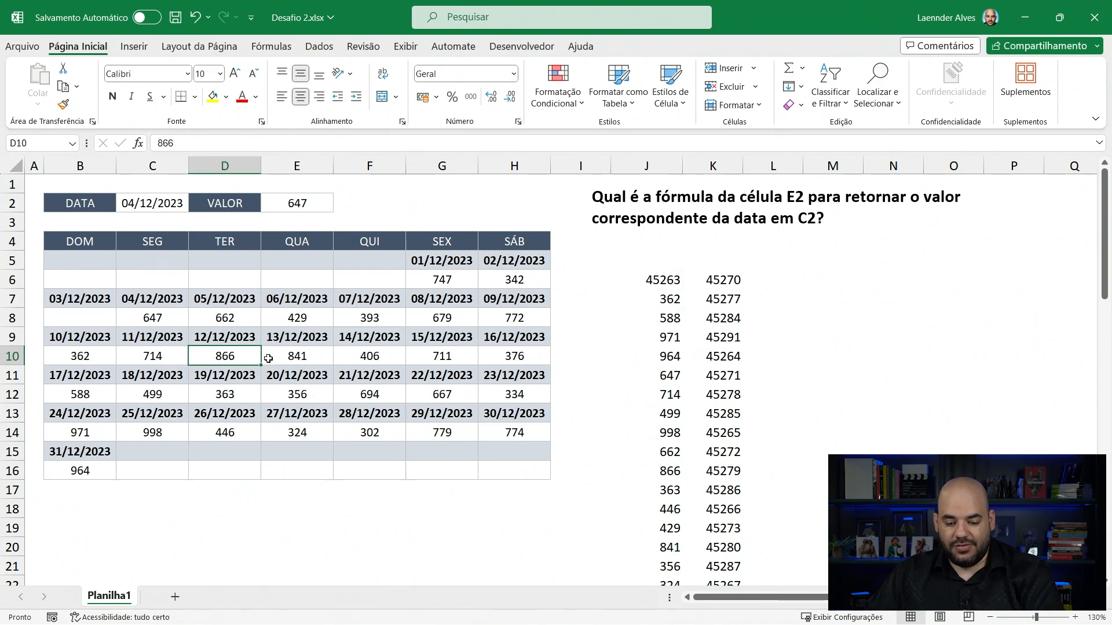
{"action": "key", "text": "Delete"}
{"action": "scroll", "coordinate": [747, 446], "scroll_direction": "down", "scroll_amount": 2}
{"action": "scroll", "coordinate": [761, 437], "scroll_direction": "up", "scroll_amount": 2}
Step: Undo the clearing of D10, the Geral format on the list, and the clearing of B8
{"action": "key", "text": "ctrl+z"}
{"action": "key", "text": "ctrl+z"}
{"action": "key", "text": "ctrl+z"}
Step: Change PARACOL's ignore argument in the J6 formula to 0 - Manter todos os valores (padrão)
{"action": "double_click", "coordinate": [646, 280]}
{"action": "left_click_drag", "start_coordinate": [805, 280], "coordinate": [812, 281]}
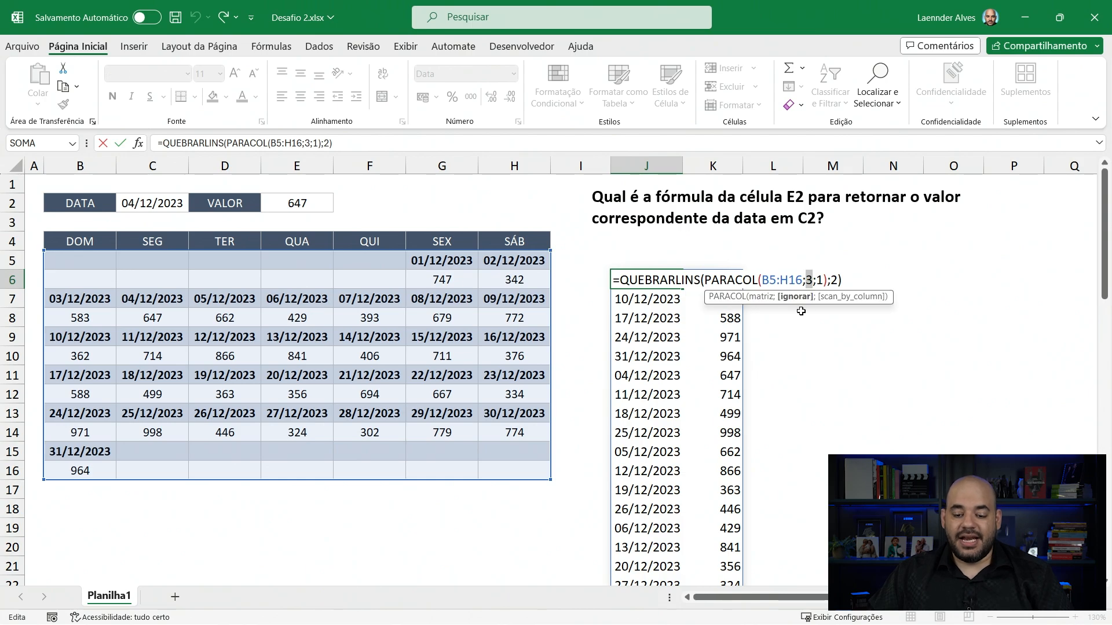
{"action": "key", "text": "Delete"}
{"action": "key", "text": "BackSpace"}
{"action": "type", "text": ";"}
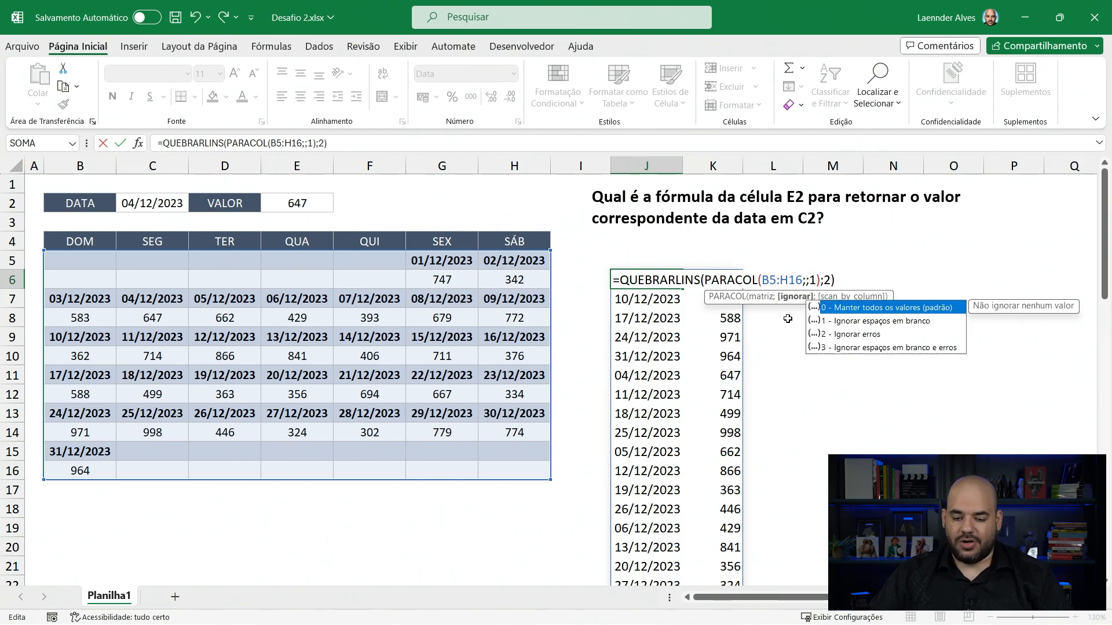
{"action": "double_click", "coordinate": [872, 312]}
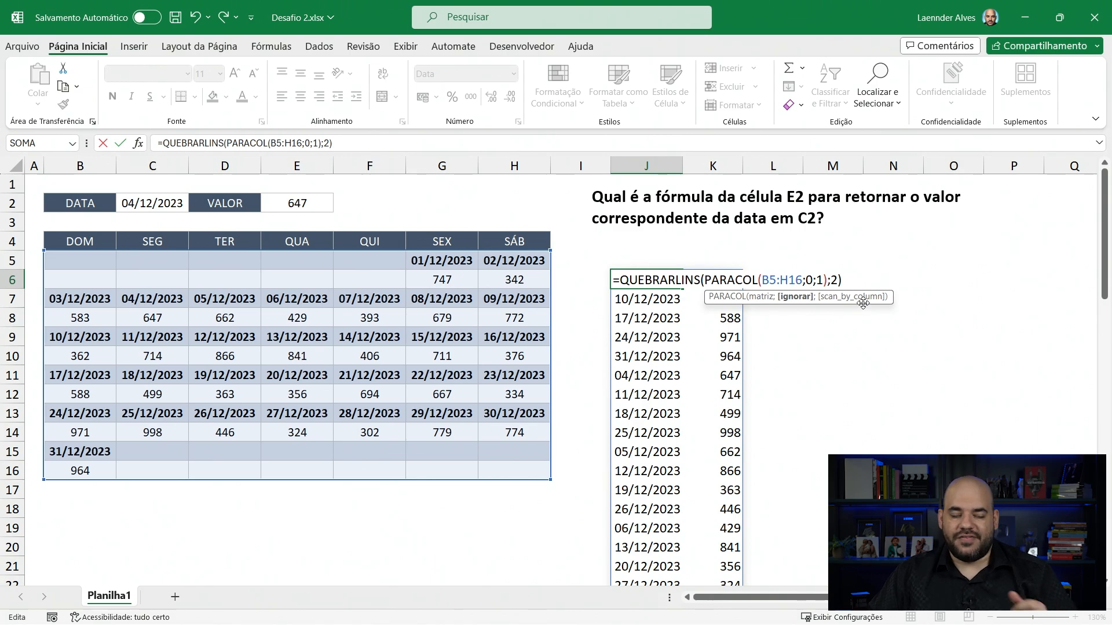
{"action": "key", "text": "Return"}
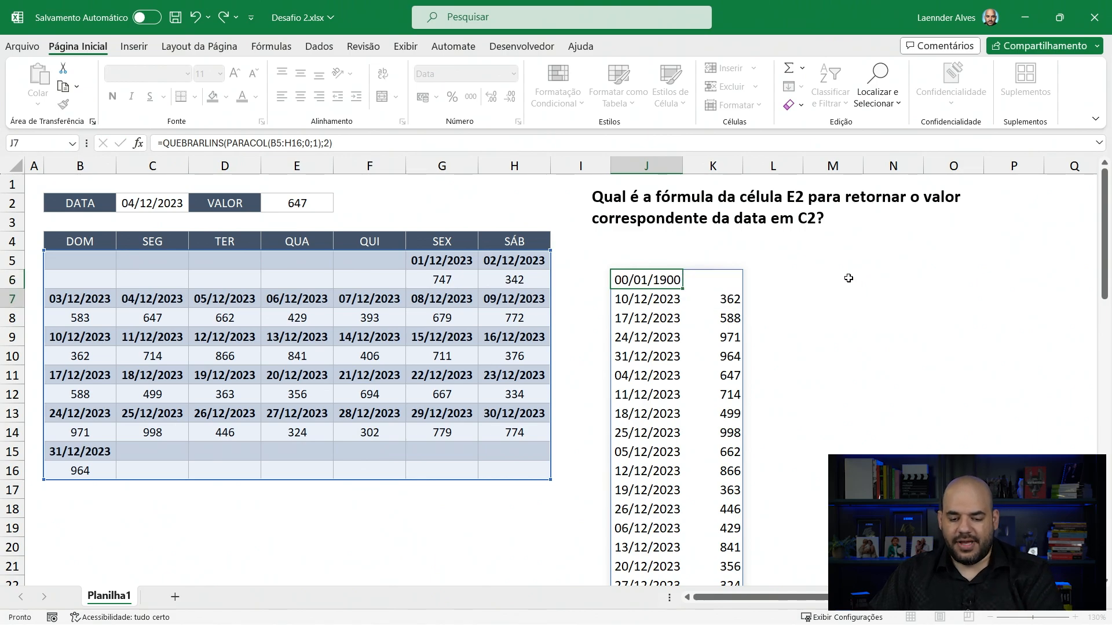
Step: Format the whole date and value list in J6:K47 as Geral
{"action": "left_click", "coordinate": [678, 284]}
{"action": "left_click_drag", "start_coordinate": [644, 282], "coordinate": [711, 561]}
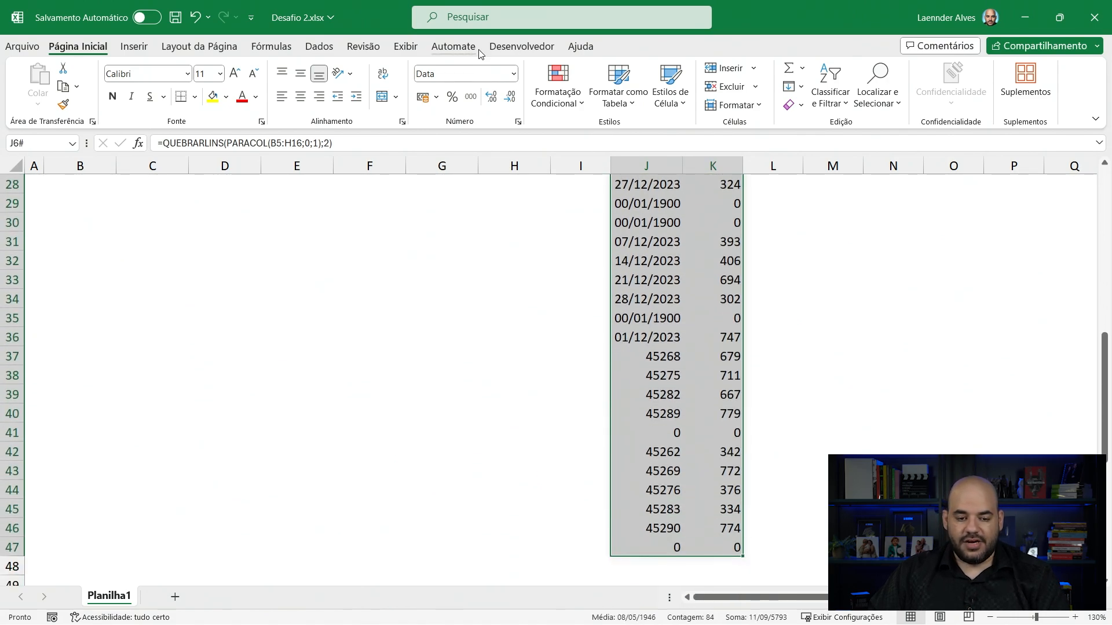
{"action": "left_click", "coordinate": [513, 73]}
{"action": "left_click", "coordinate": [463, 97]}
{"action": "left_click", "coordinate": [657, 282]}
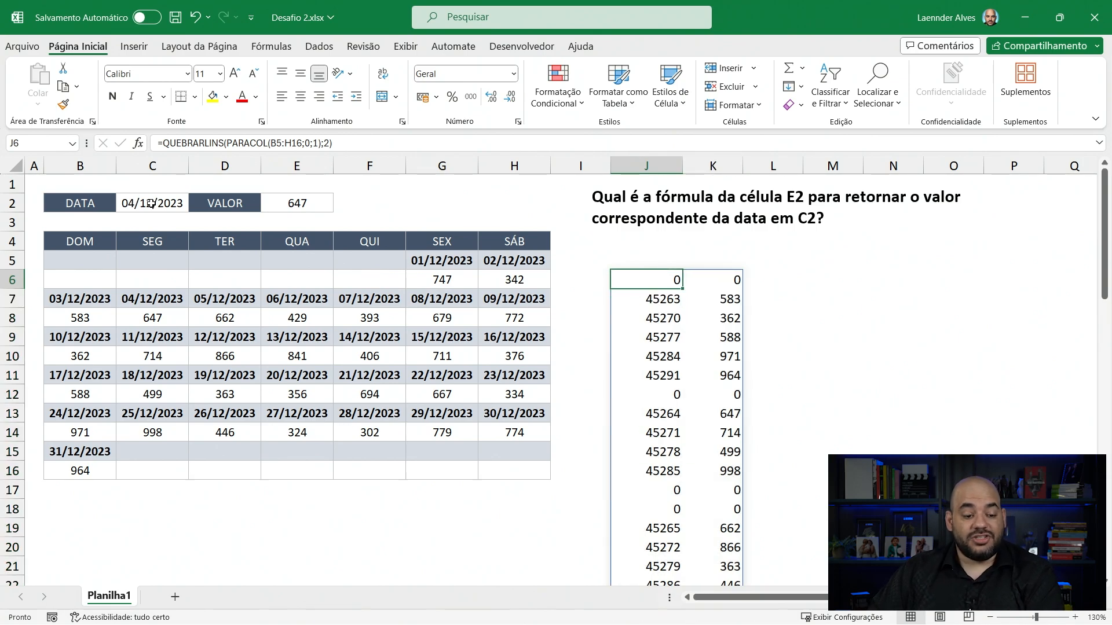
Step: Wrap the J6 list formula in a lookup of C2: =PROCV(C2;QUEBRARLINS(PARACOL(B5:H16;0;1);2);2;0)
{"action": "left_click", "coordinate": [159, 202]}
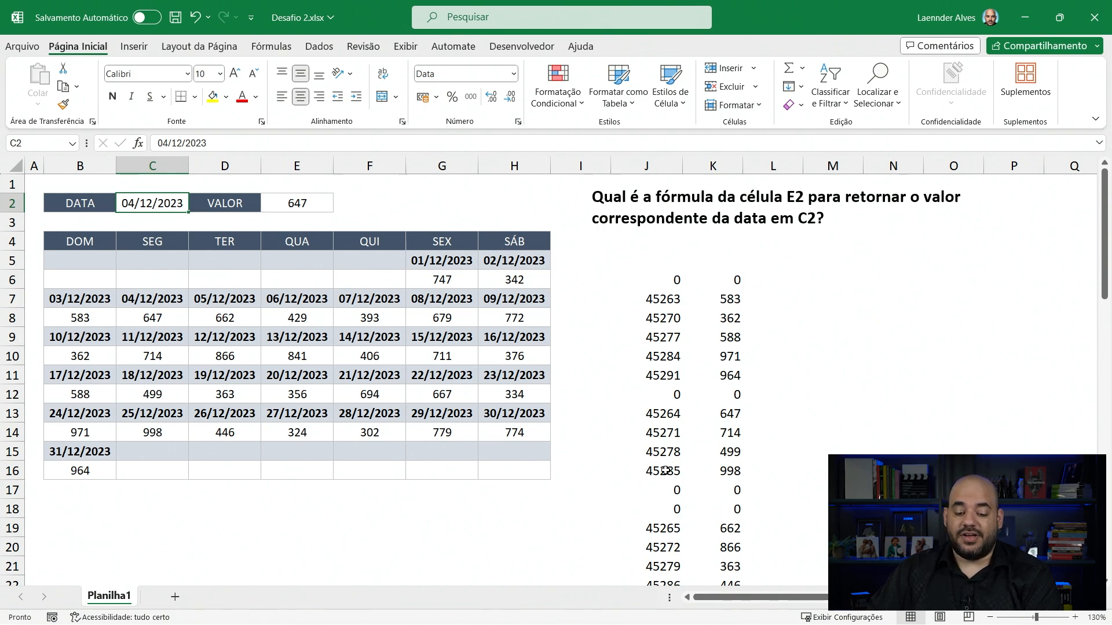
{"action": "double_click", "coordinate": [637, 280]}
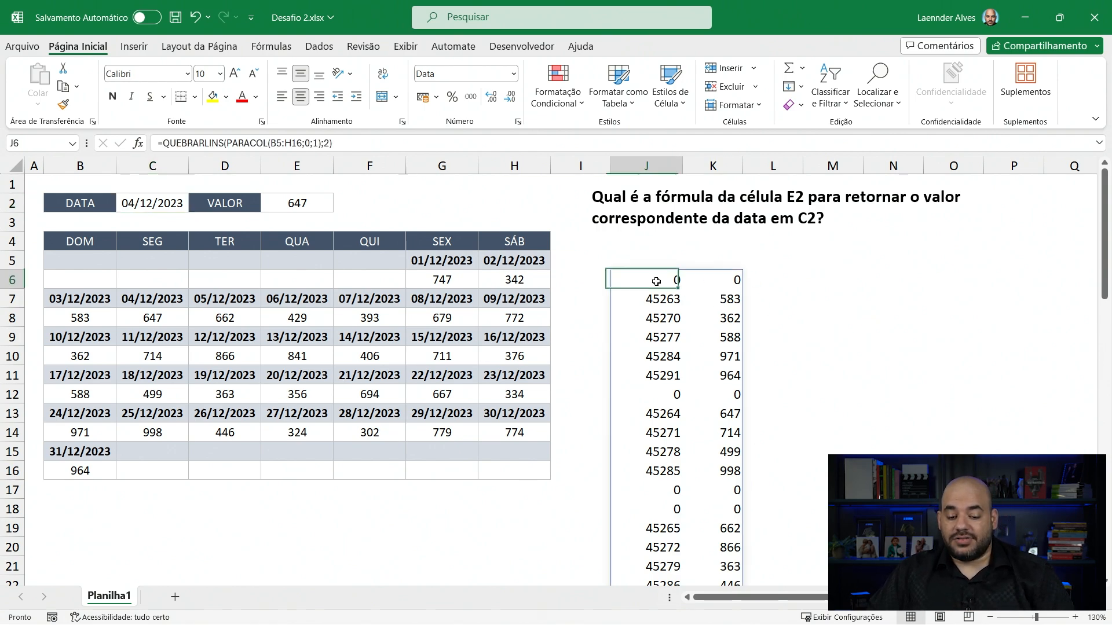
{"action": "type", "text": "procv"}
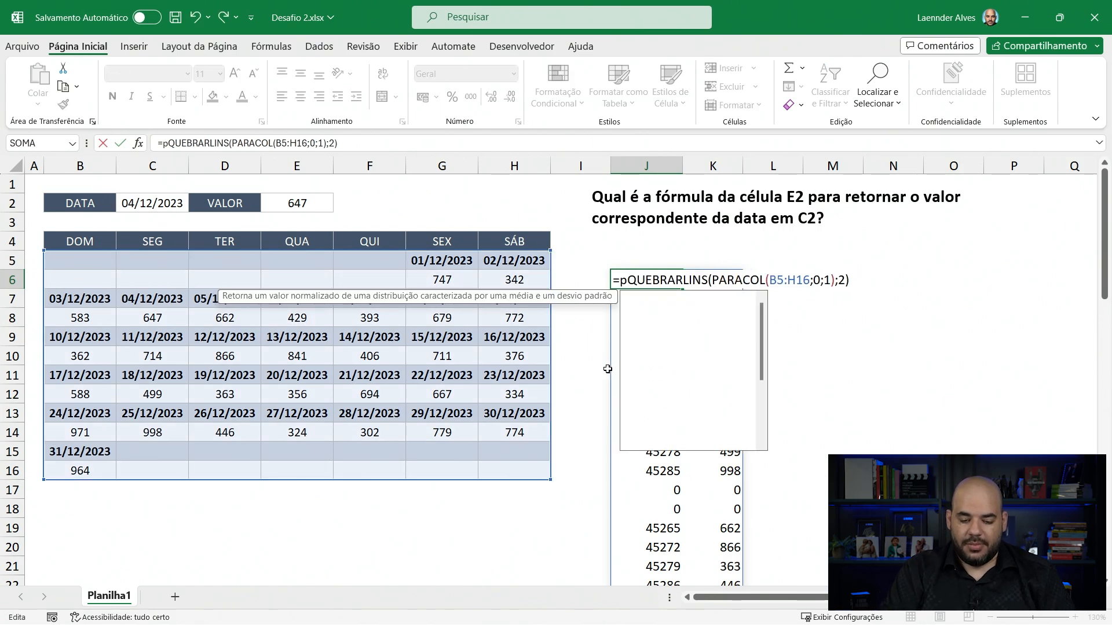
{"action": "key", "text": "Tab"}
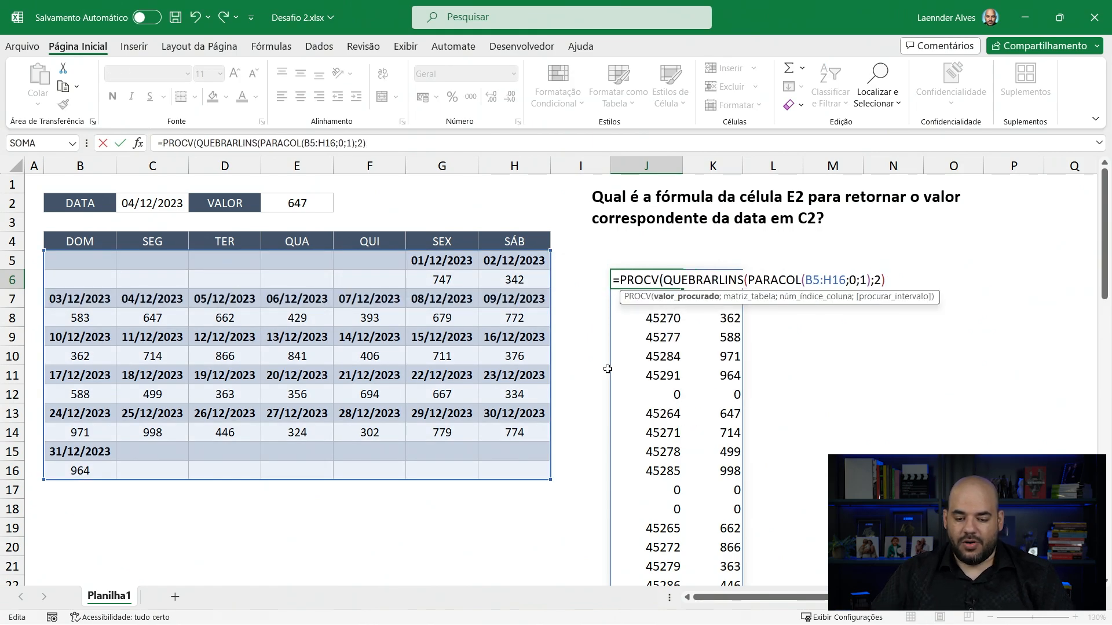
{"action": "left_click", "coordinate": [154, 200]}
{"action": "type", "text": ";2)"}
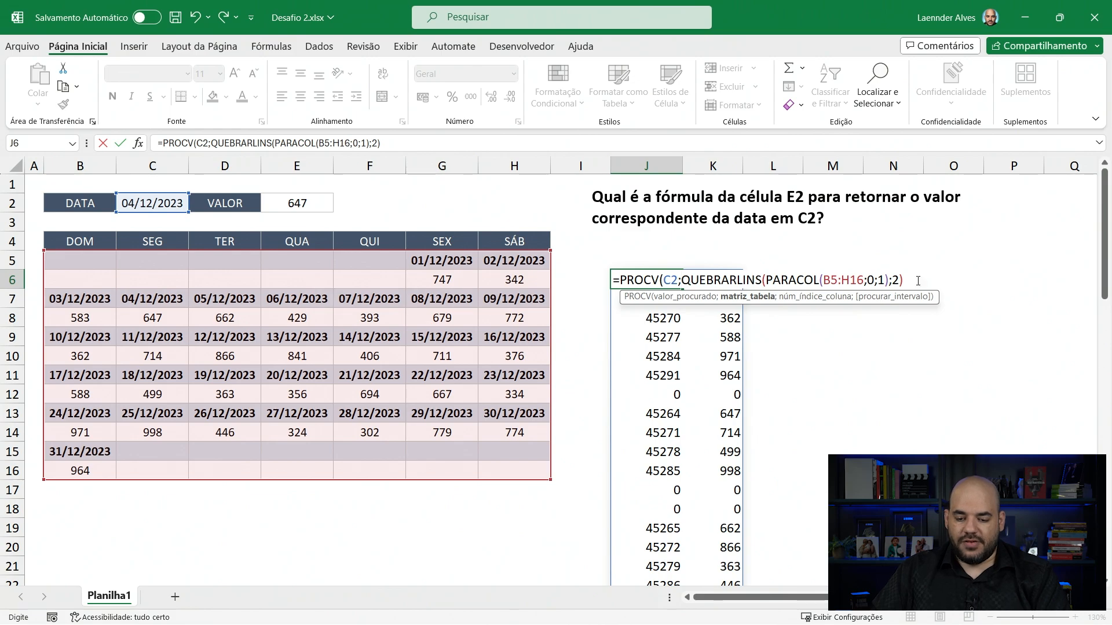
{"action": "type", "text": ";"}
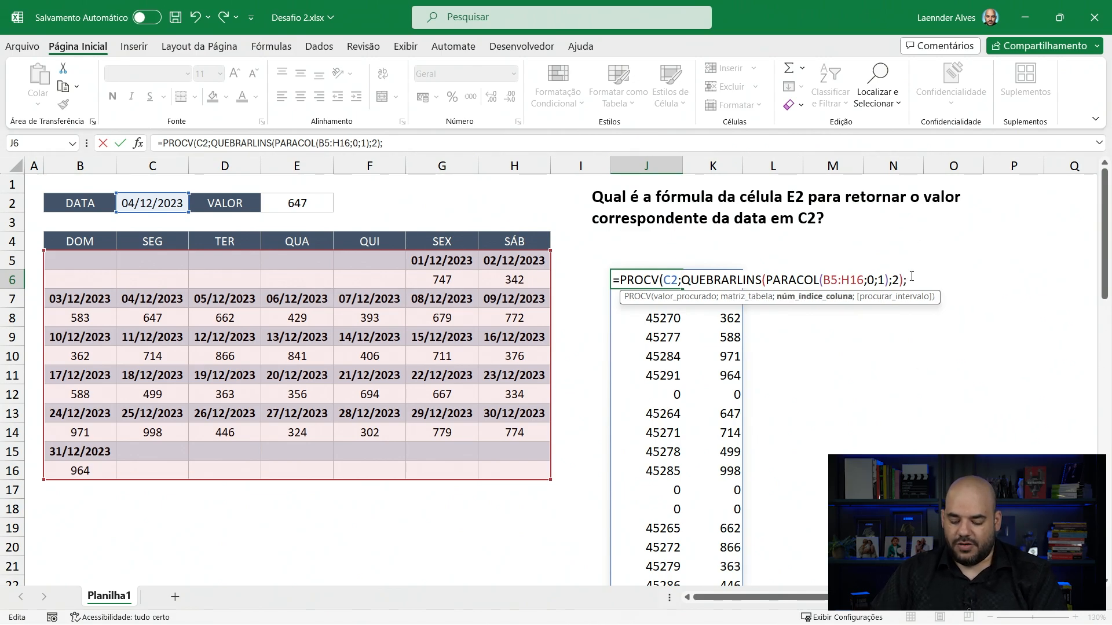
{"action": "type", "text": "2;0)"}
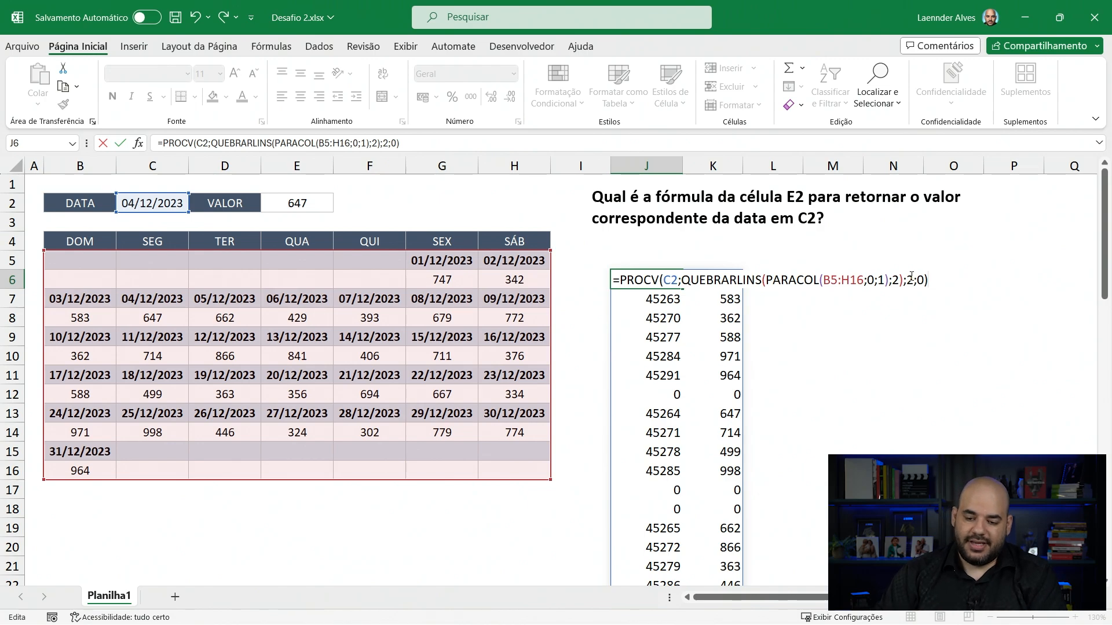
{"action": "key", "text": "Return"}
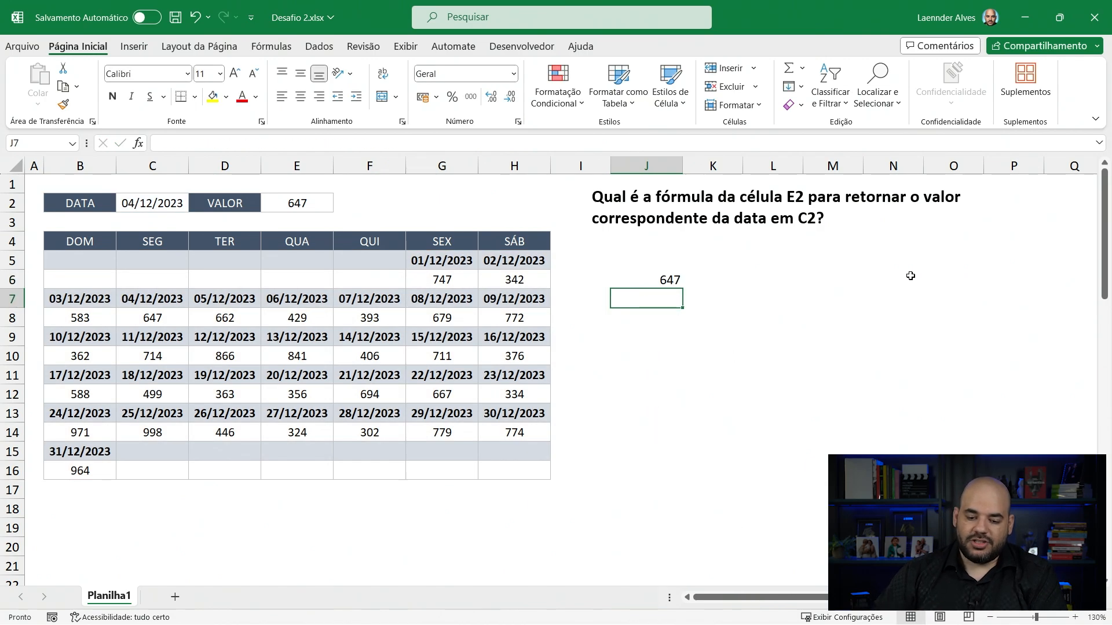
Step: Clear the calendar value in B8 to test the PROCV formula in J6 with a blank value
{"action": "left_click", "coordinate": [71, 323]}
{"action": "key", "text": "Delete"}
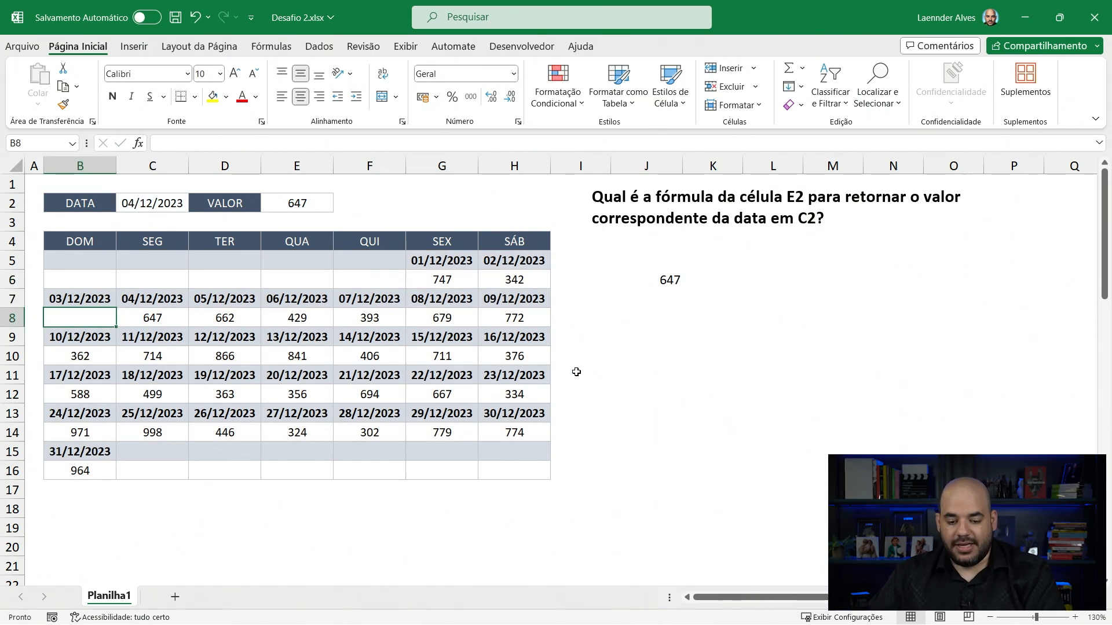